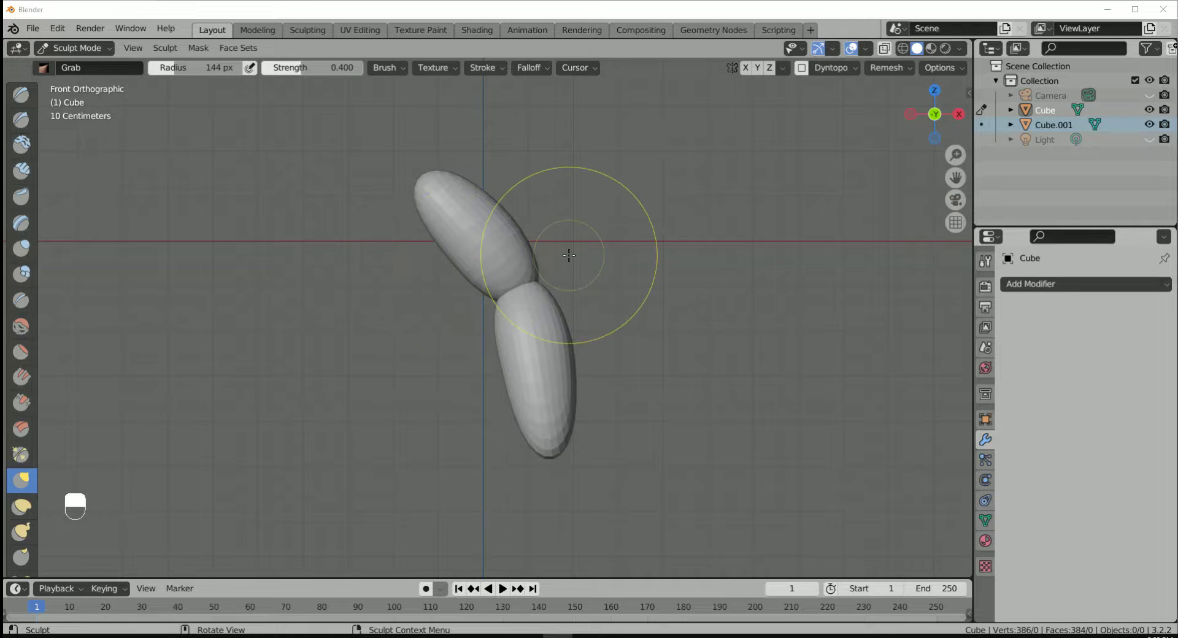
Switch from sculpting to Object Mode and leave both elongated segments deselected
left_click(79, 54)
left_click(80, 66)
left_click(568, 336)
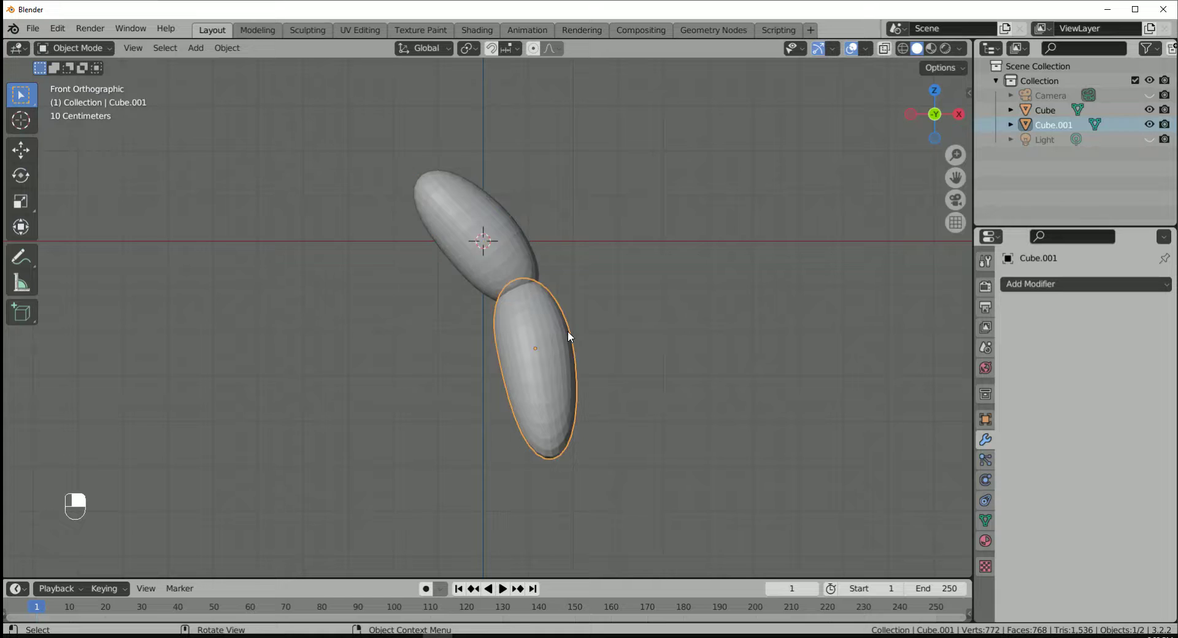
left_click(492, 238)
left_click(535, 307)
left_click(511, 226)
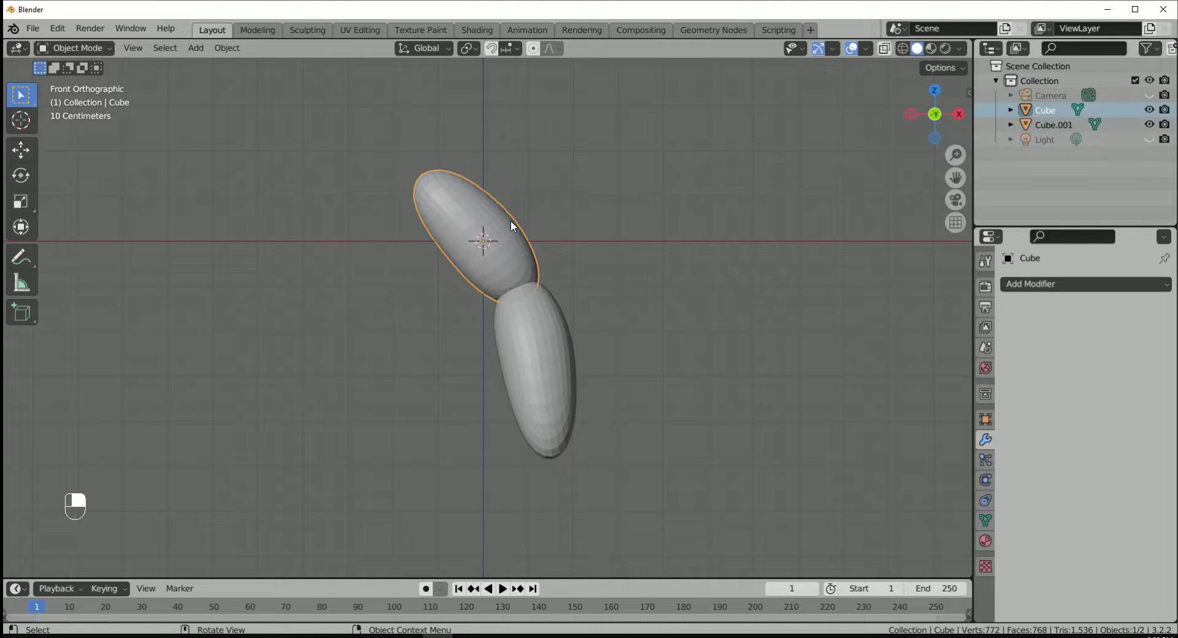
left_click(548, 215)
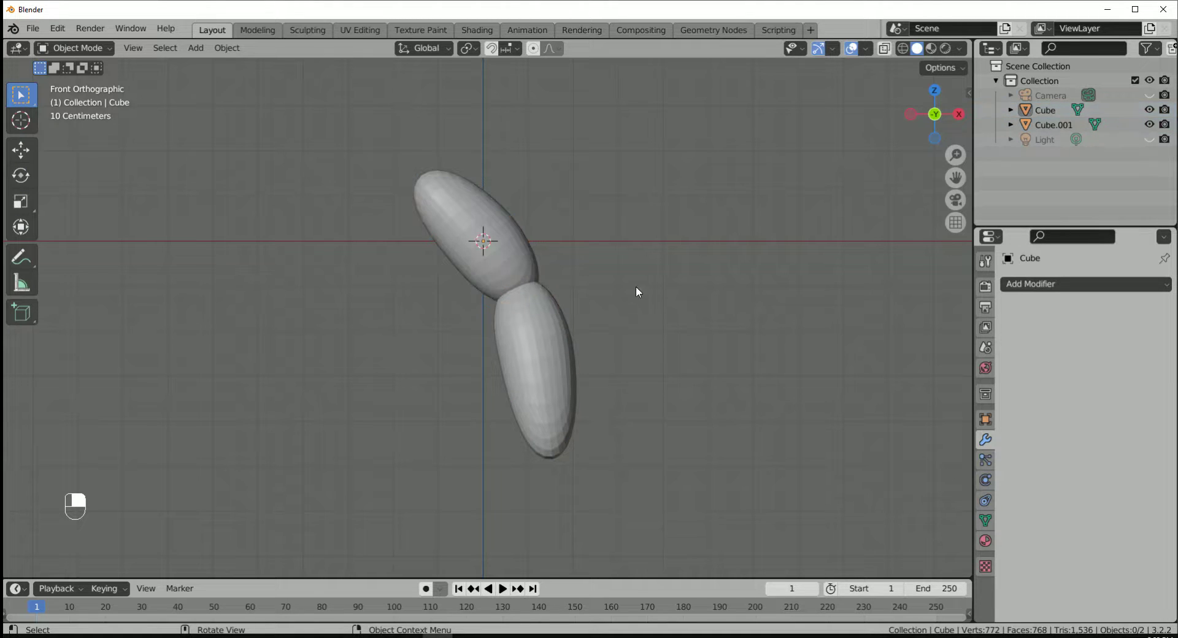
Add a cube mesh at the origin and give it a level 3 subdivision surface
key("shift+a")
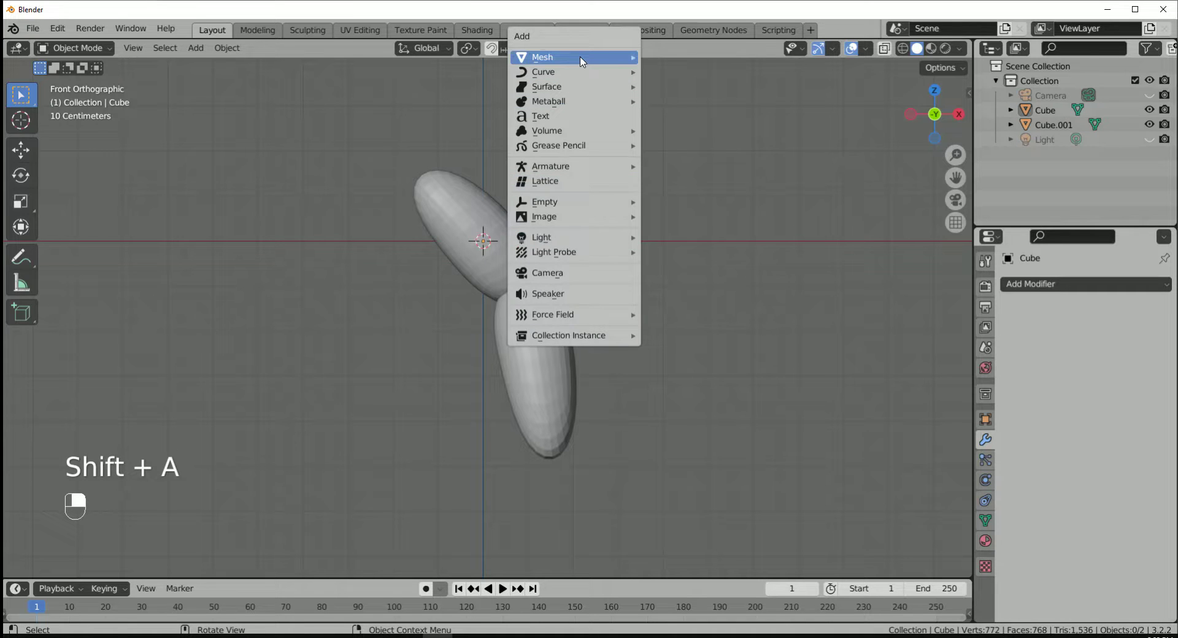
mouse_move(583, 58)
left_click(688, 74)
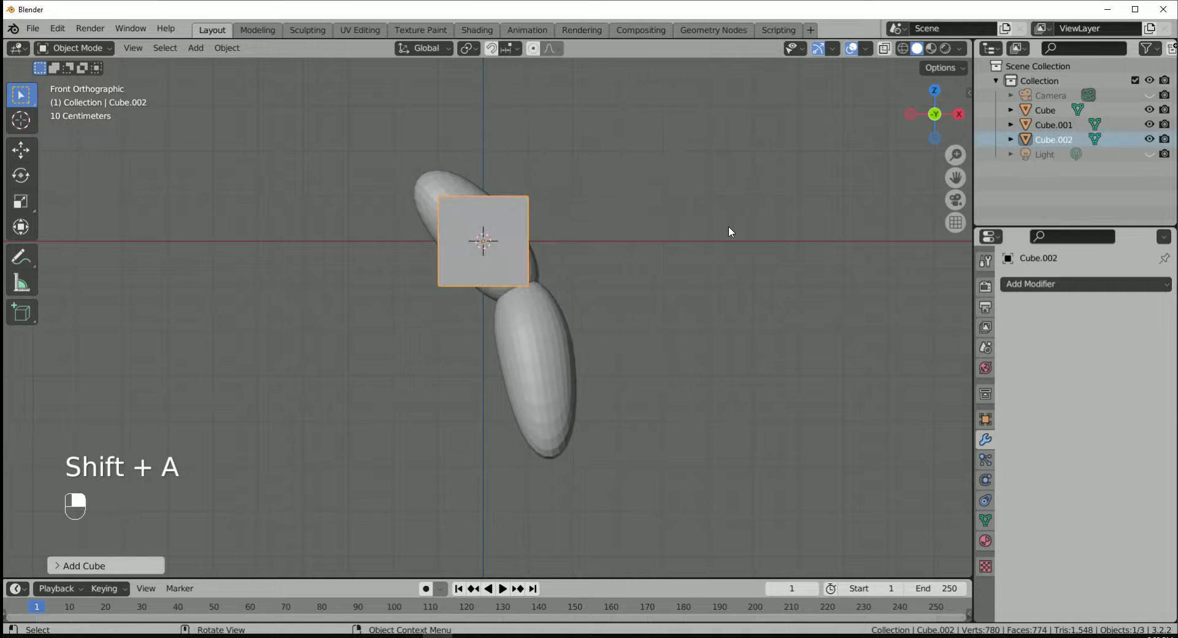
key("ctrl+3")
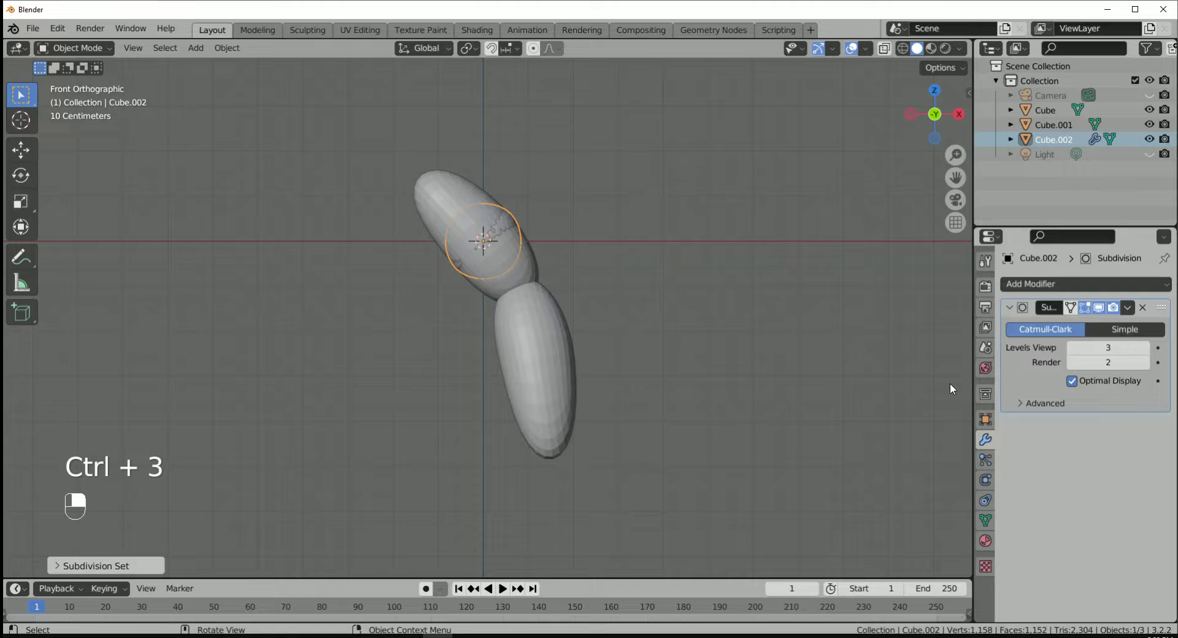
Apply the new cube's Subdivision modifier and open its mesh in Edit Mode with wireframe display
left_click(61, 48)
left_click(100, 79)
key("shift+z")
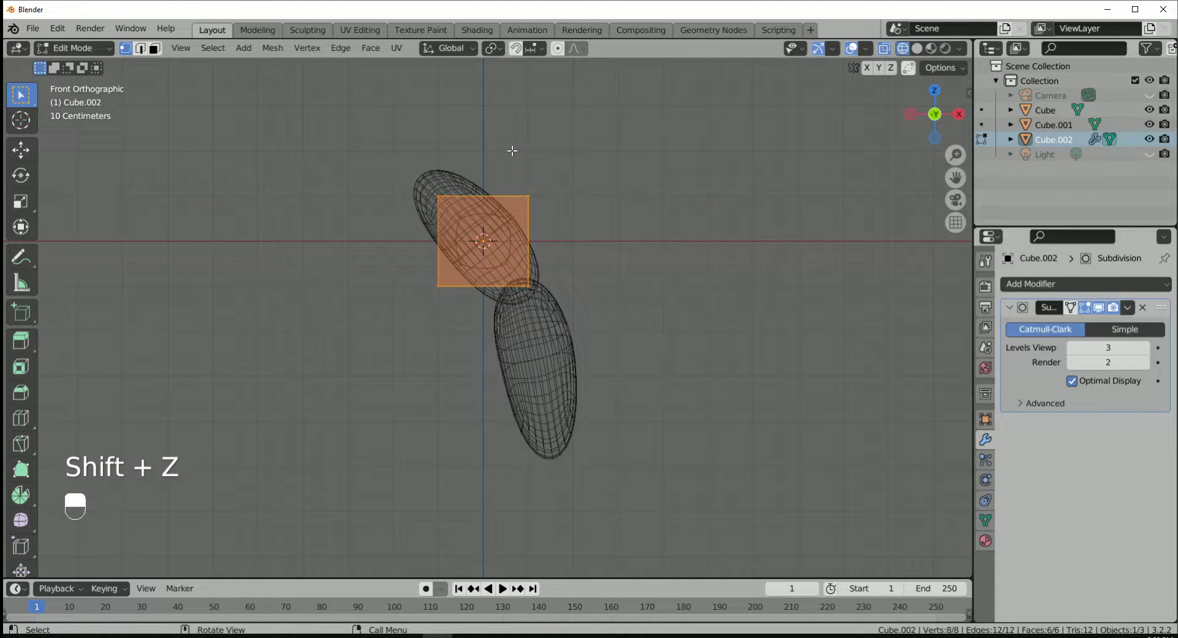
key("Tab")
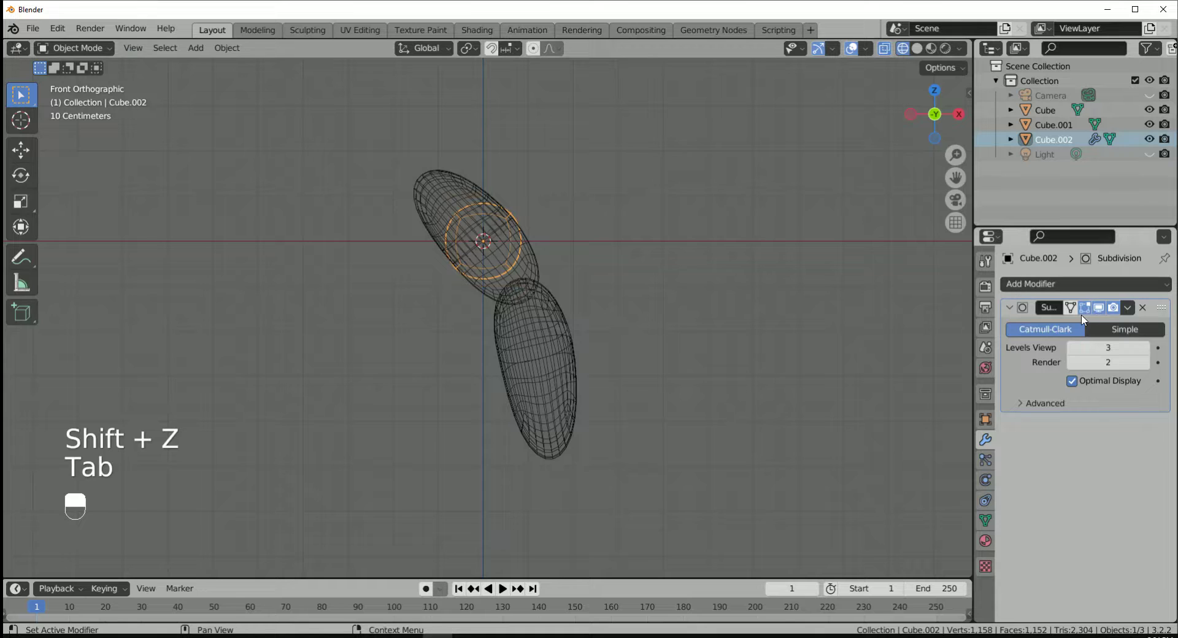
key("ctrl+a")
key("Tab")
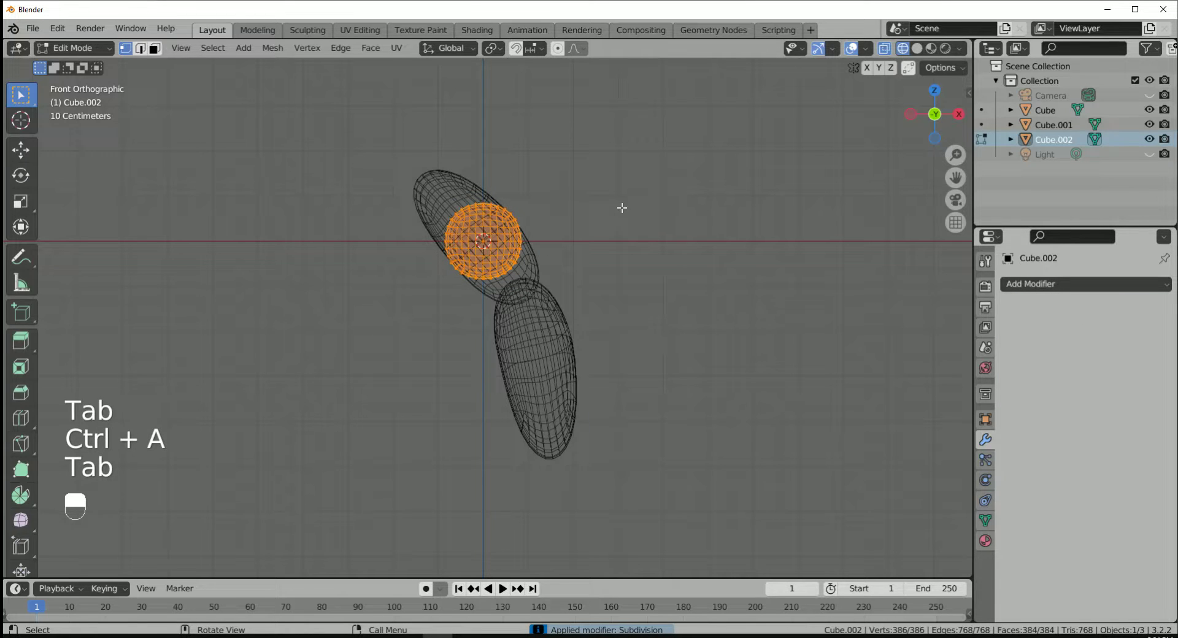
Round the entire subdivided cube mesh with the To Sphere transform
left_click(272, 48)
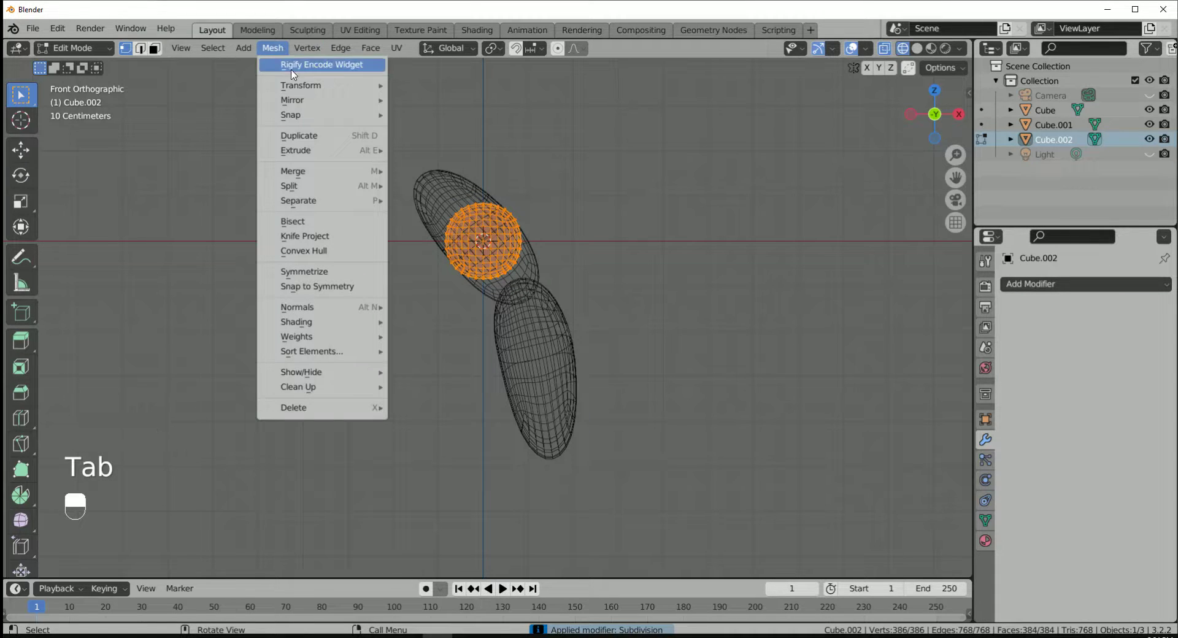
mouse_move(296, 86)
left_click(431, 135)
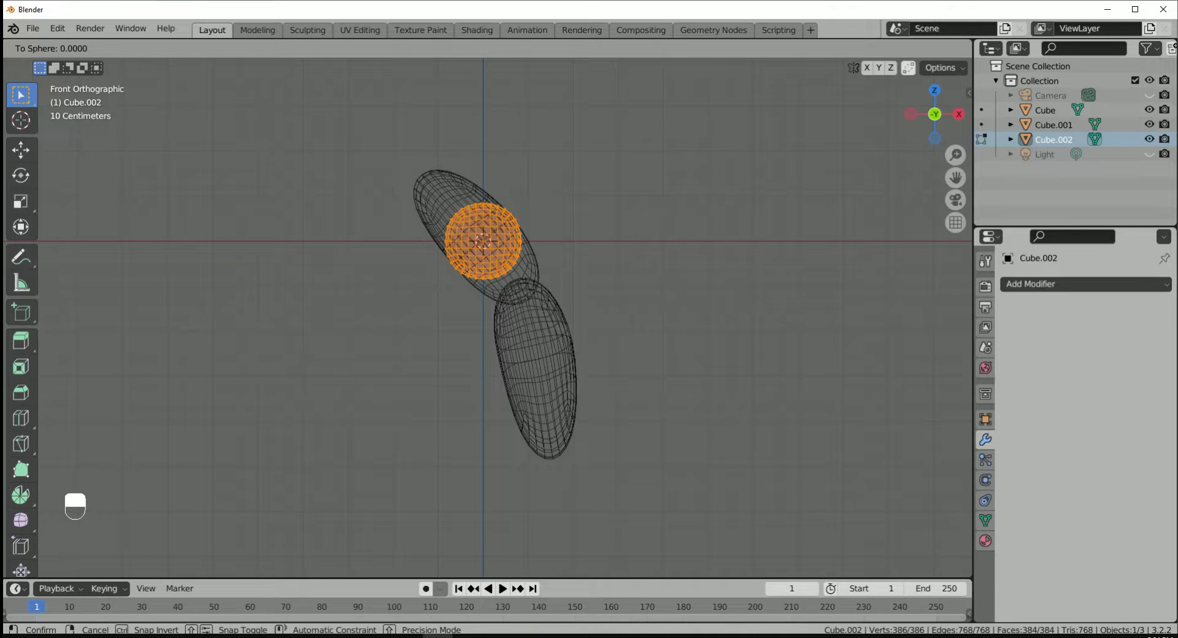
key("Return")
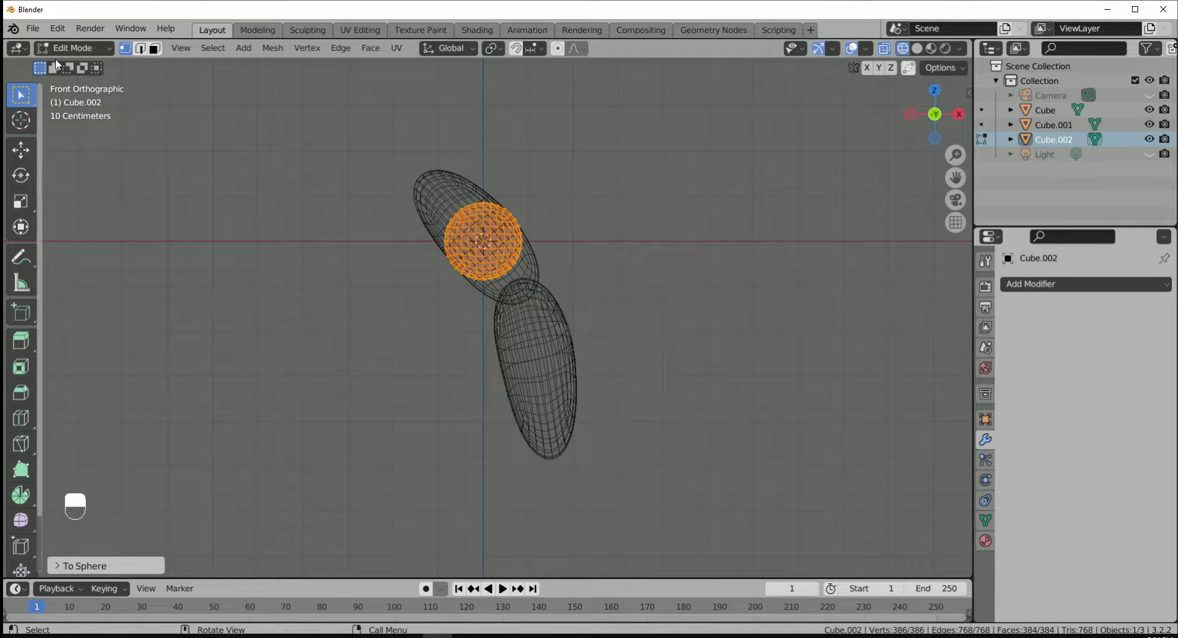
Return to Object Mode and move the new sphere to just beyond the upper end of the top segment
left_click(73, 48)
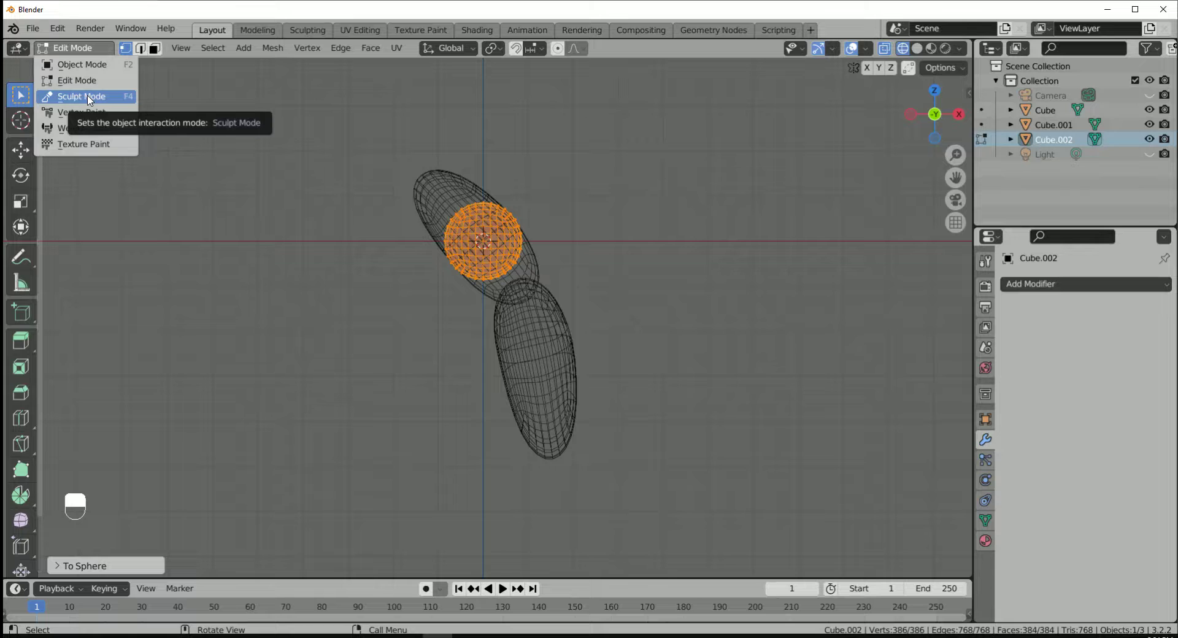
left_click(82, 64)
key("g")
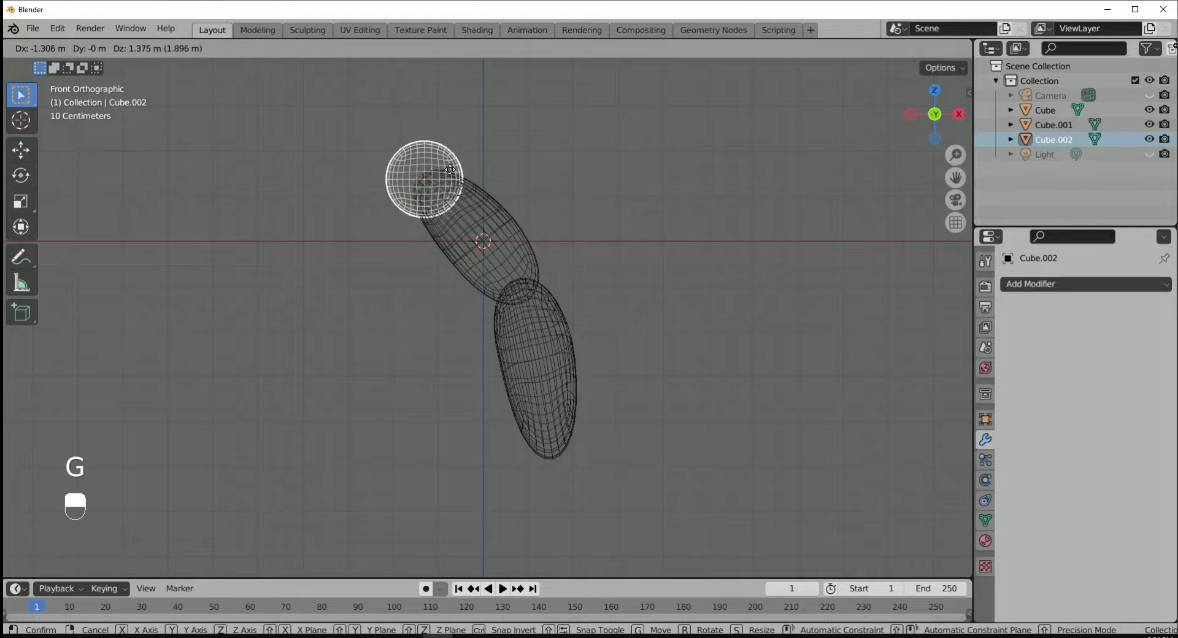
left_click(428, 151)
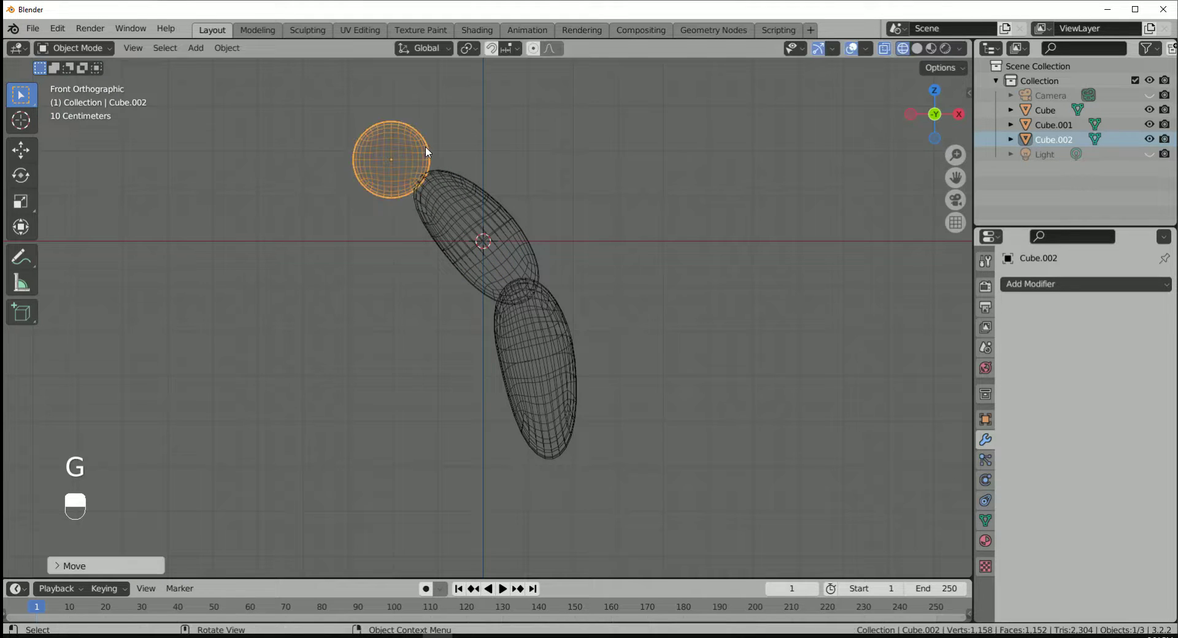
Enter Sculpt Mode on the sphere in solid display and pull its lower side toward the adjoining segment with the Grab brush
left_click(71, 48)
left_click(78, 97)
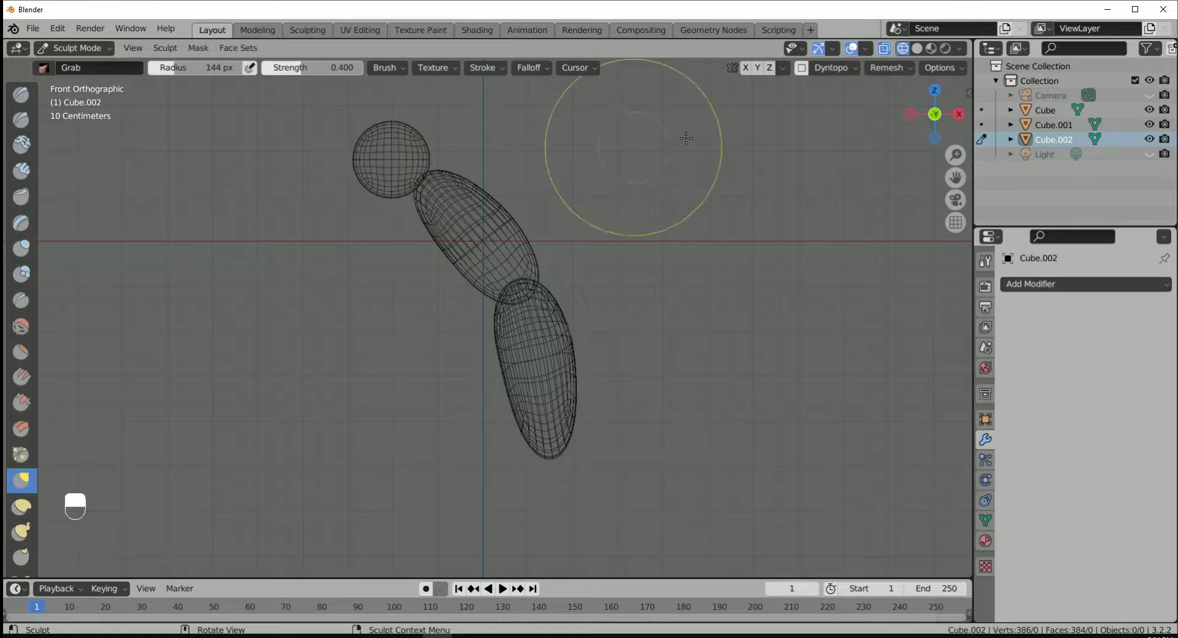
key("shift+z")
left_click_drag(422, 182, 469, 185)
mouse_move(390, 194)
left_mouse_down()
mouse_move(399, 204)
mouse_move(389, 175)
left_mouse_up()
mouse_move(395, 193)
left_mouse_down()
mouse_move(378, 161)
mouse_move(441, 201)
left_mouse_up()
Stretch the sphere's lower edge over the upper end of the middle segment with the Grab brush
middle_click_drag(463, 178, 362, 212)
scroll(505, 166, "down", 2)
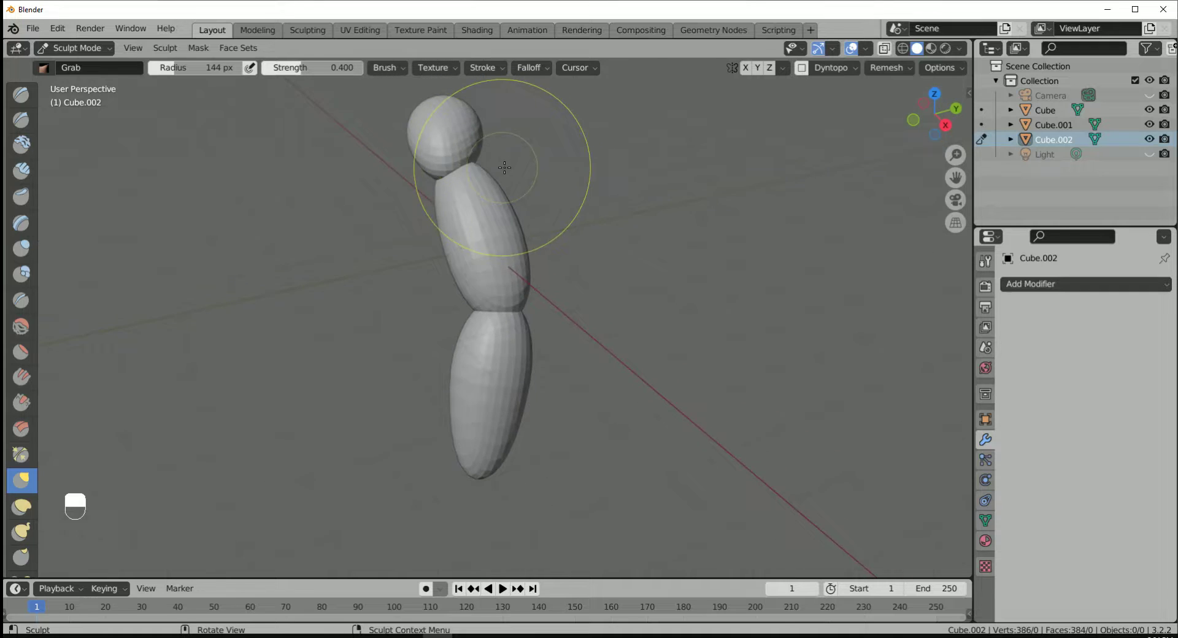
middle_click_drag(505, 165, 455, 316, "shift")
scroll(445, 279, "up", 3)
mouse_move(376, 289)
left_mouse_down()
mouse_move(425, 311)
mouse_move(417, 319)
left_mouse_up()
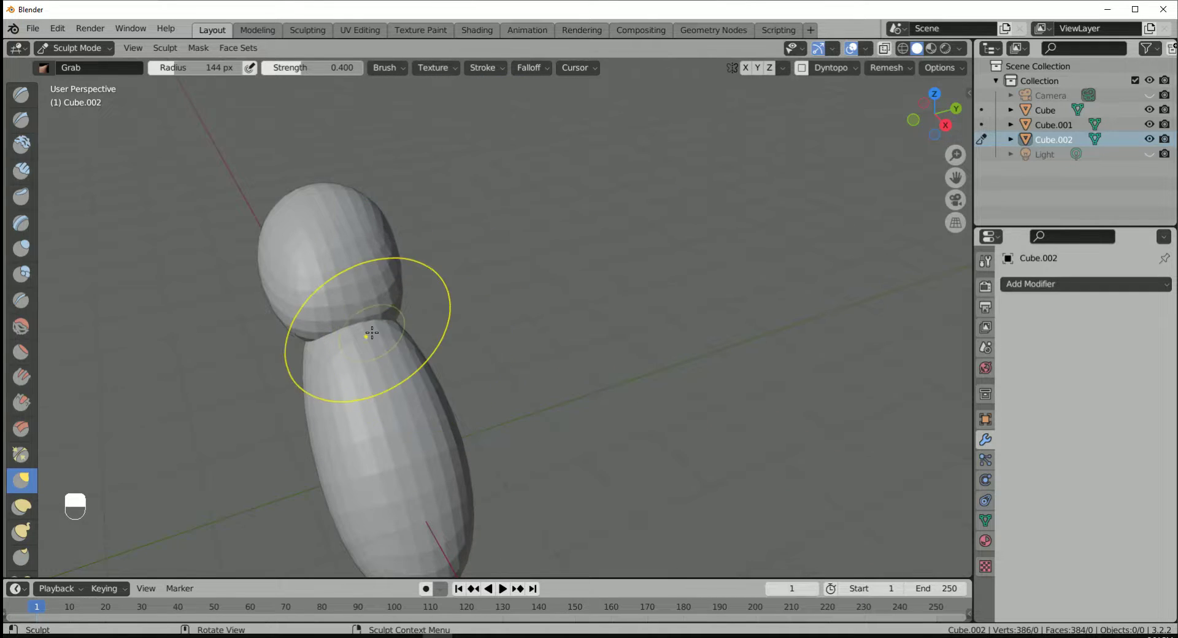
middle_click_drag(371, 333, 458, 300)
mouse_move(432, 291)
left_mouse_down()
mouse_move(478, 289)
mouse_move(470, 315)
mouse_move(489, 337)
mouse_move(471, 382)
left_mouse_up()
Refine the back of the top piece with Grab strokes, tapering it down over the middle segment
mouse_move(399, 336)
middle_mouse_down()
mouse_move(347, 329)
mouse_move(417, 245)
mouse_move(539, 264)
middle_mouse_up()
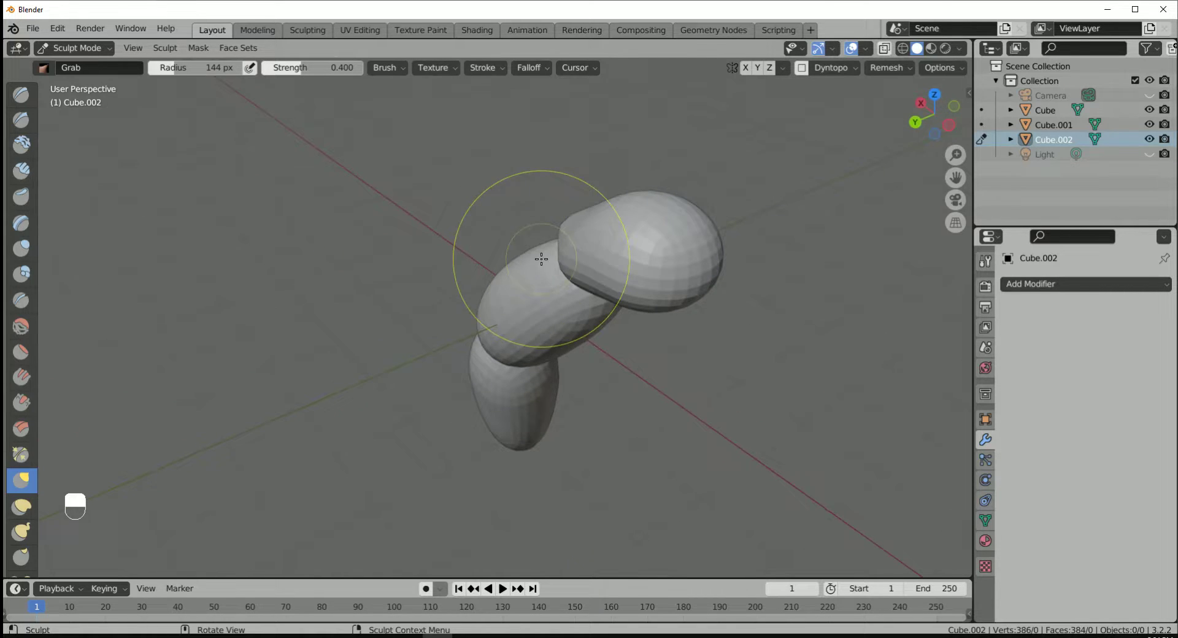
left_click_drag(540, 263, 533, 278)
middle_click_drag(550, 249, 647, 281)
scroll(481, 232, "up", 3)
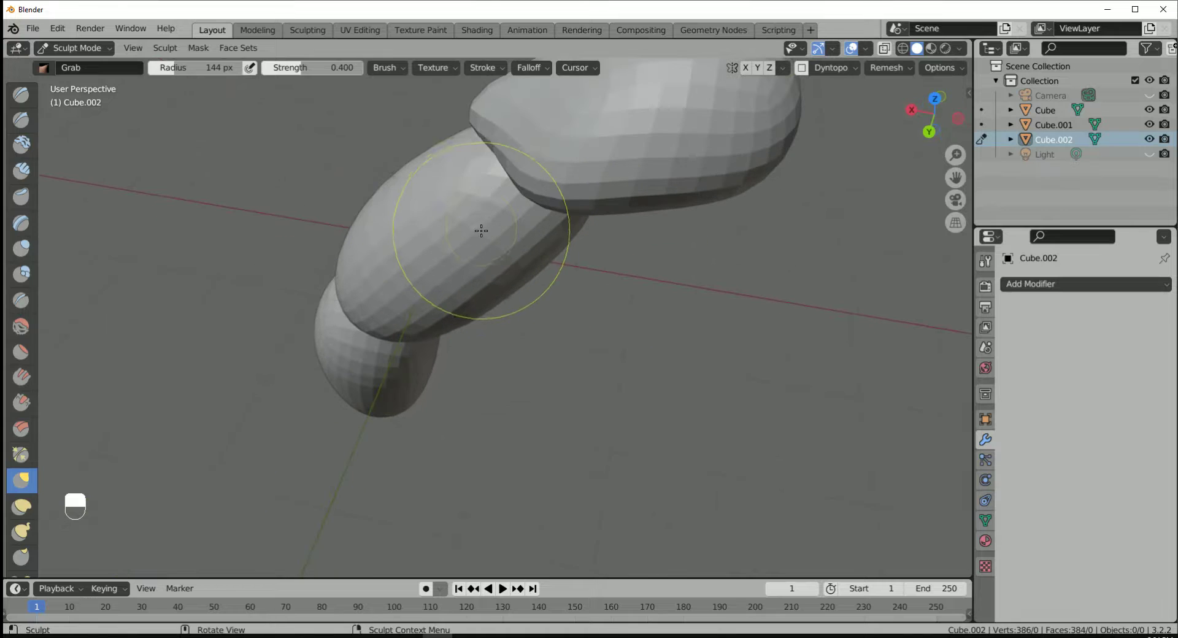
mouse_move(483, 164)
left_mouse_down()
mouse_move(502, 170)
mouse_move(439, 207)
left_mouse_up()
mouse_move(440, 207)
middle_mouse_down()
mouse_move(517, 205)
mouse_move(423, 236)
mouse_move(363, 236)
middle_mouse_up()
Enlarge the Grab brush to 201 px, switch sculpting to the middle segment and bend its profile into a curve from the front
key("KP_1")
scroll(523, 399, "down", 3)
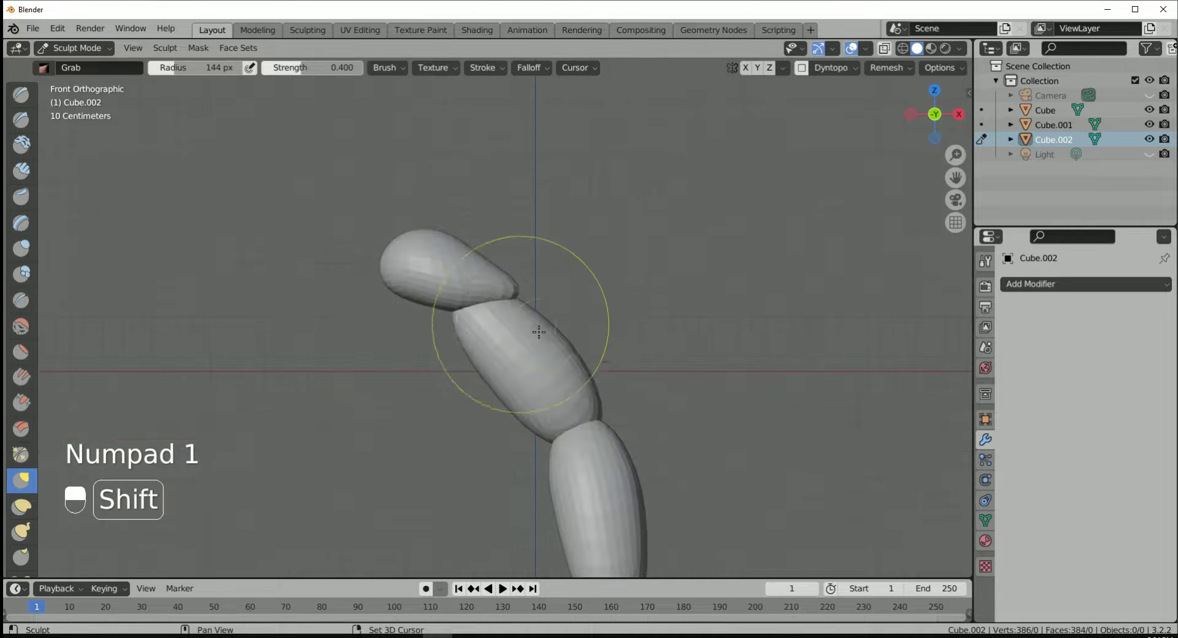
middle_click_drag(522, 399, 540, 222, "shift")
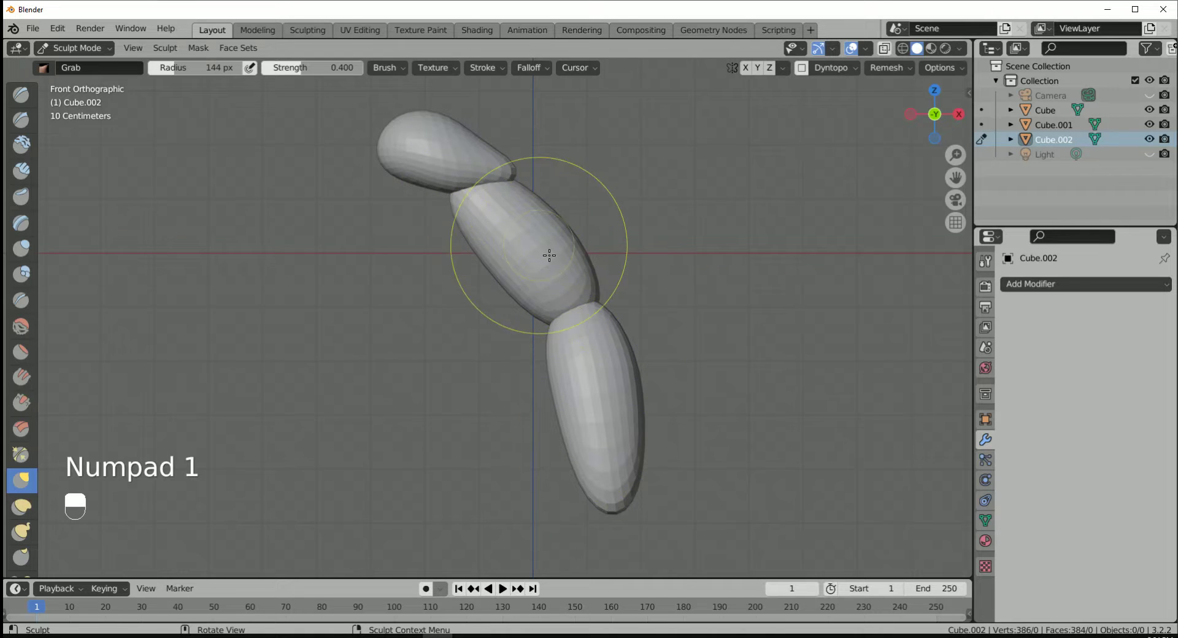
scroll(552, 259, "up", 3)
middle_click_drag(552, 259, 558, 275, "shift")
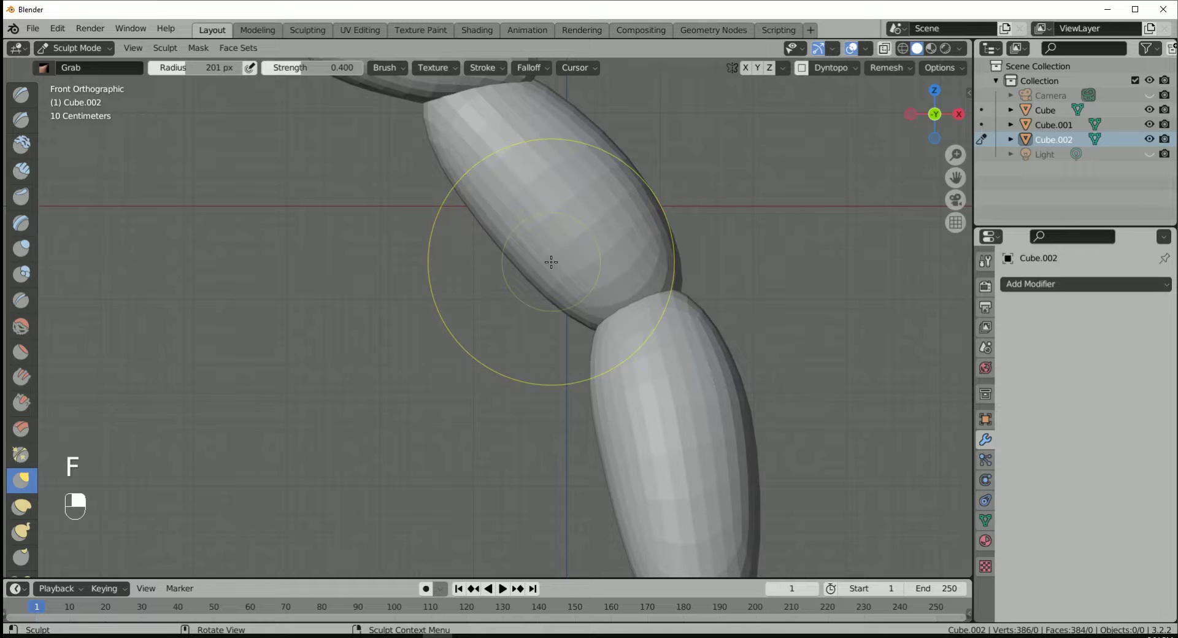
key("alt")
key("alt+q")
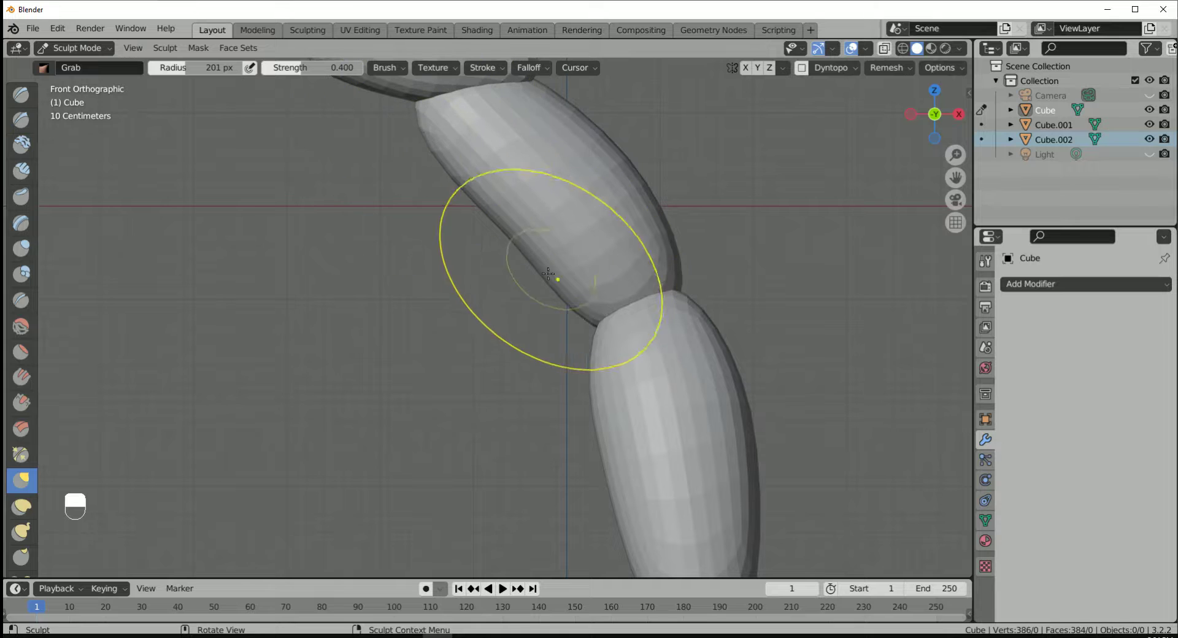
scroll(576, 299, "down", 2)
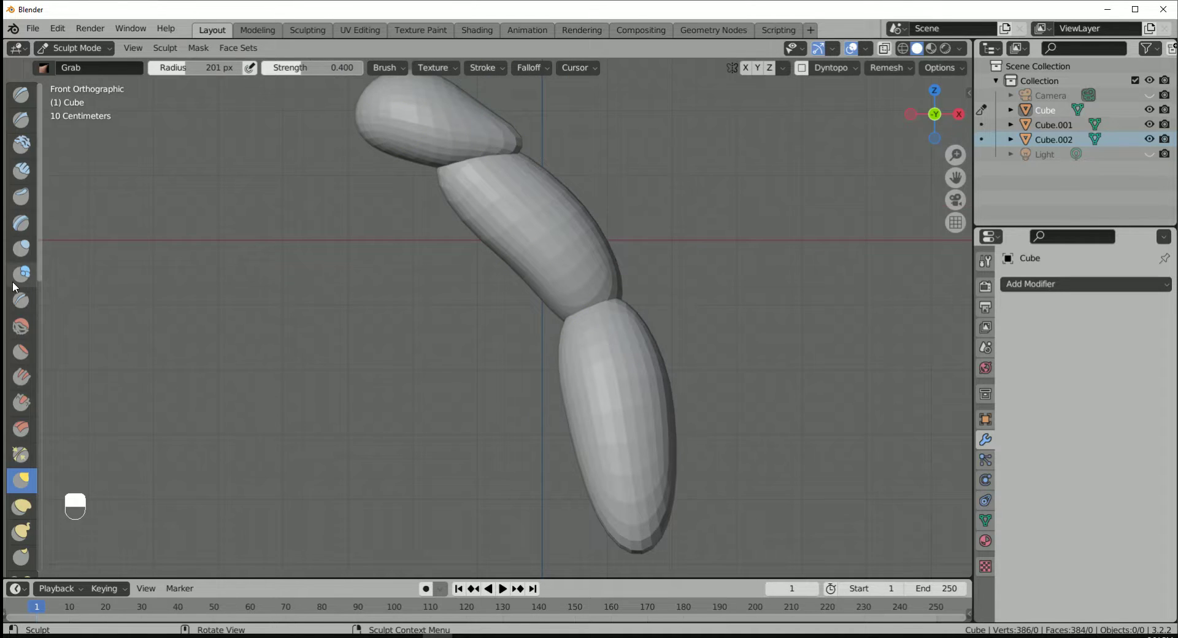
Sketch temporary annotation curves along both sides of the middle segment and one side of the lower segment, and erase them
left_click_drag(428, 193, 535, 305)
left_click_drag(517, 150, 619, 280)
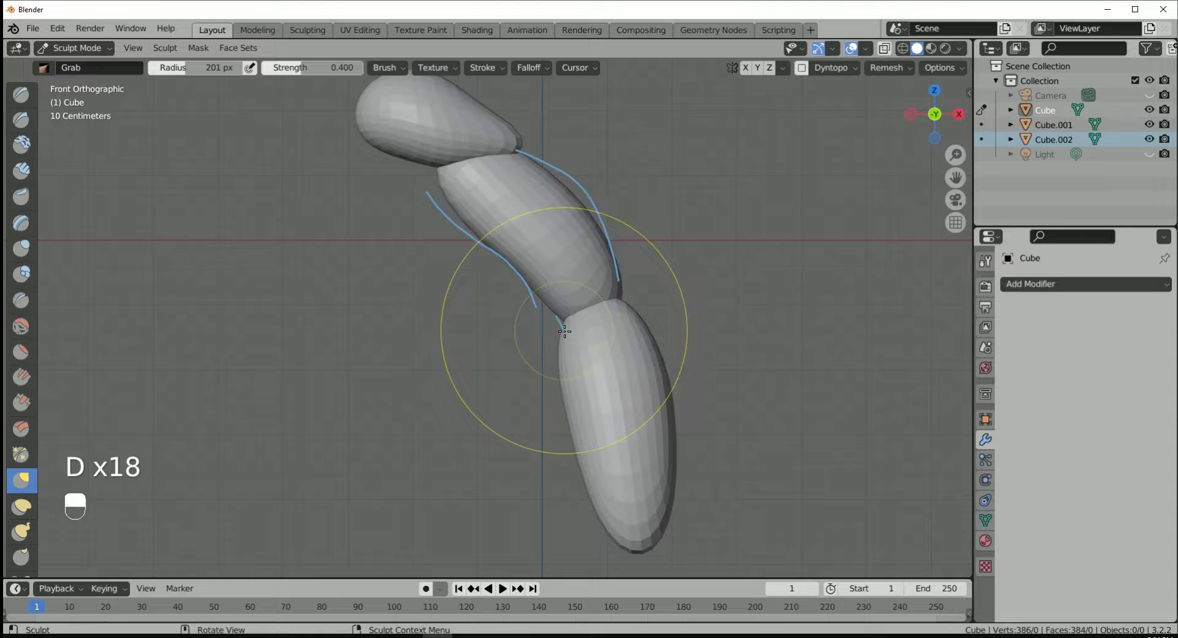
mouse_move(557, 317)
left_mouse_down()
mouse_move(580, 363)
mouse_move(592, 455)
left_mouse_up()
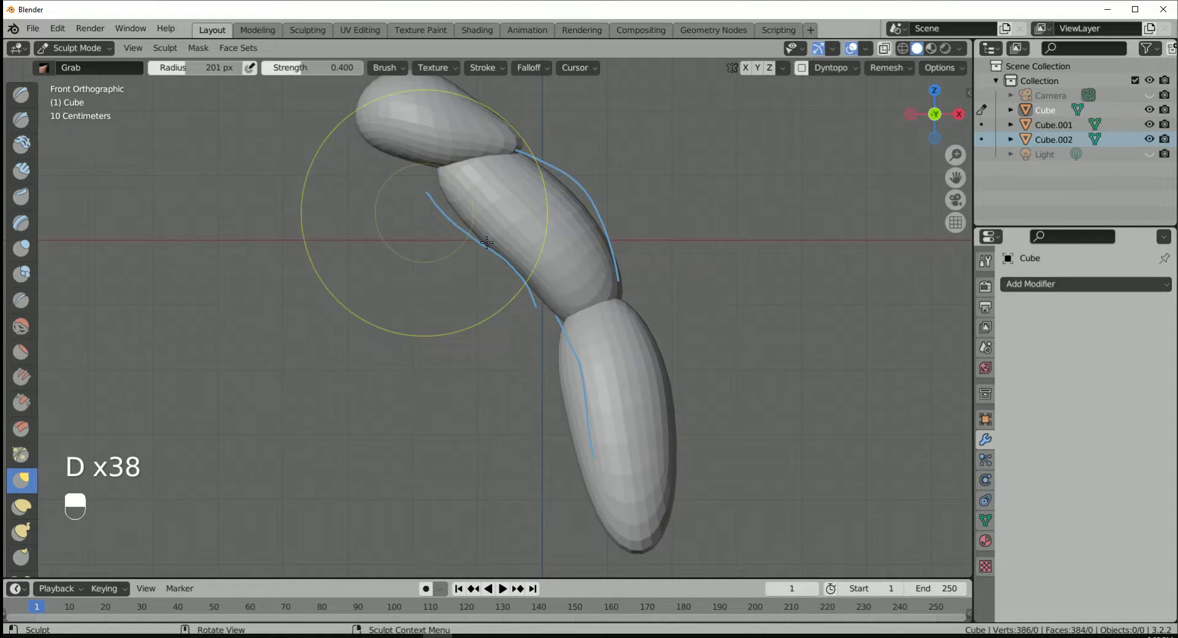
mouse_move(523, 286)
right_mouse_down()
mouse_move(513, 262)
mouse_move(605, 178)
mouse_move(557, 453)
mouse_move(562, 357)
right_mouse_up()
Set the Grab brush radius to 143 px, switch sculpting to the lower segment and bulge its upper inner edge outward
key("f")
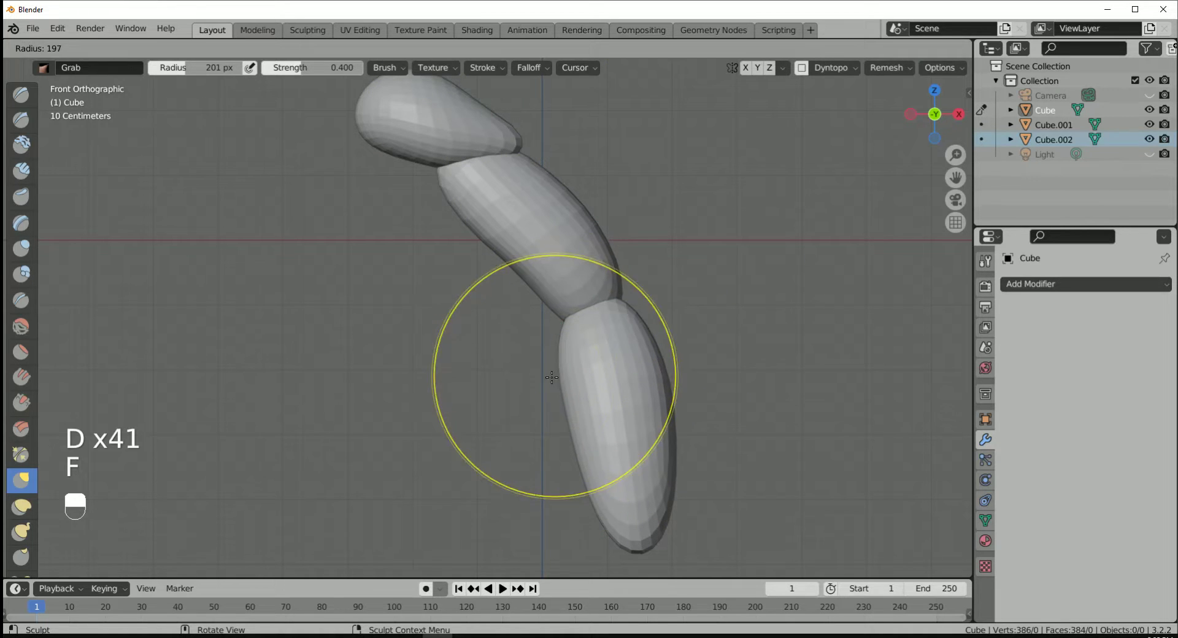
left_click(593, 358)
key("alt+q")
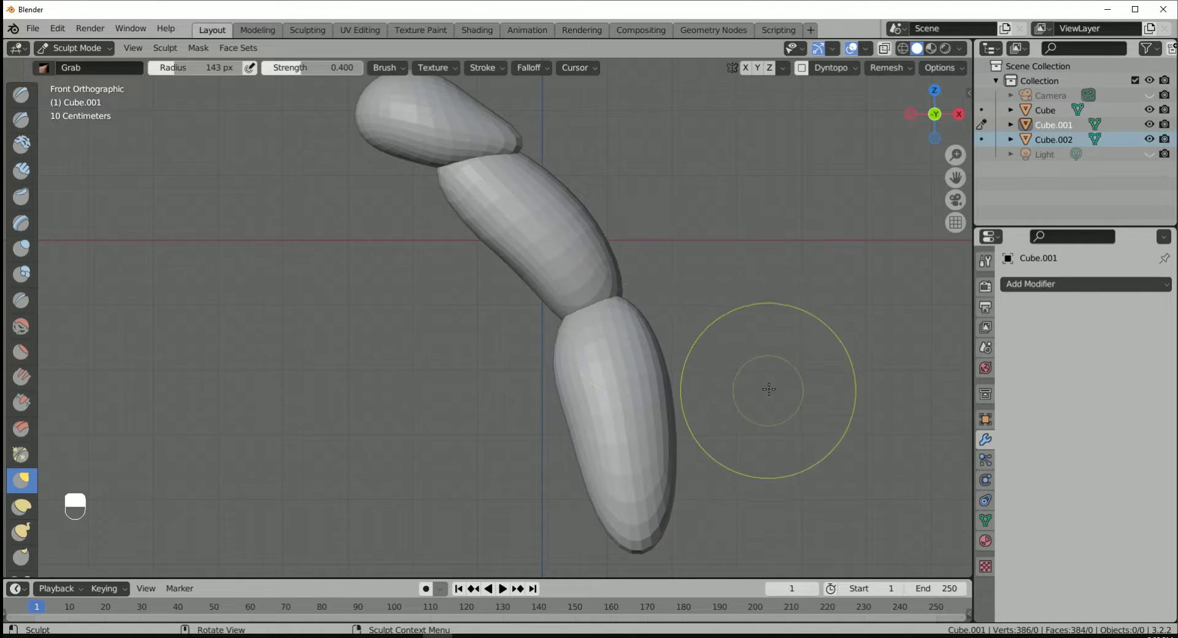
Switch sculpting back to the middle segment and bring its rear side into close view
middle_click_drag(765, 389, 394, 399)
key("alt+q")
middle_click_drag(432, 289, 426, 339)
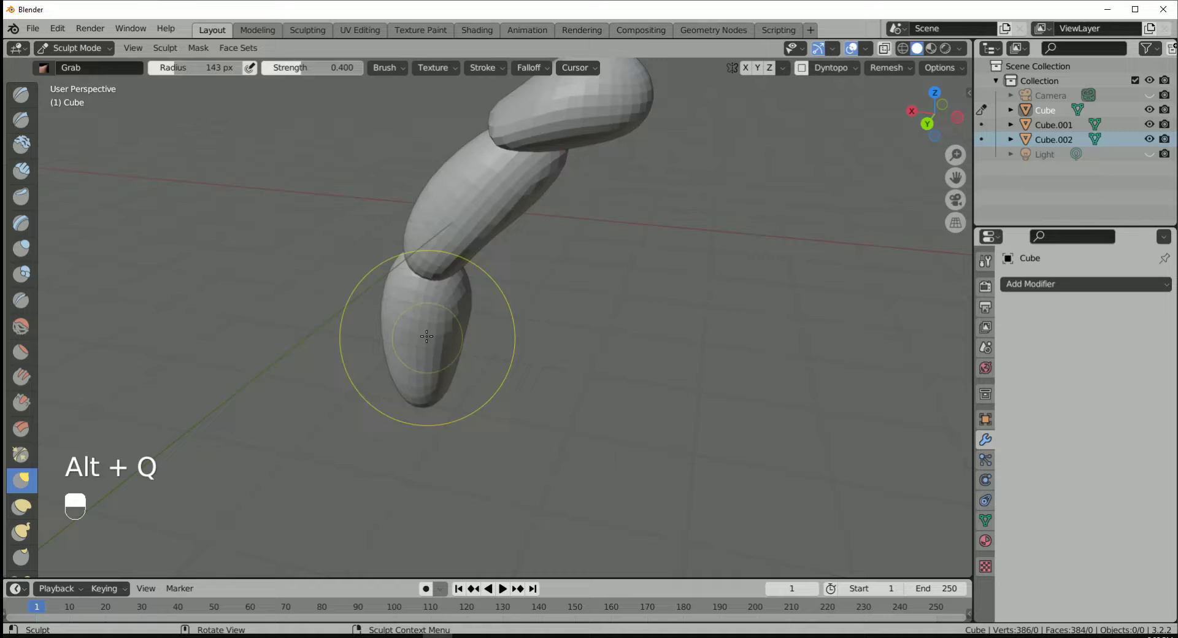
scroll(425, 334, "up", 3)
middle_click_drag(384, 242, 348, 321, "shift")
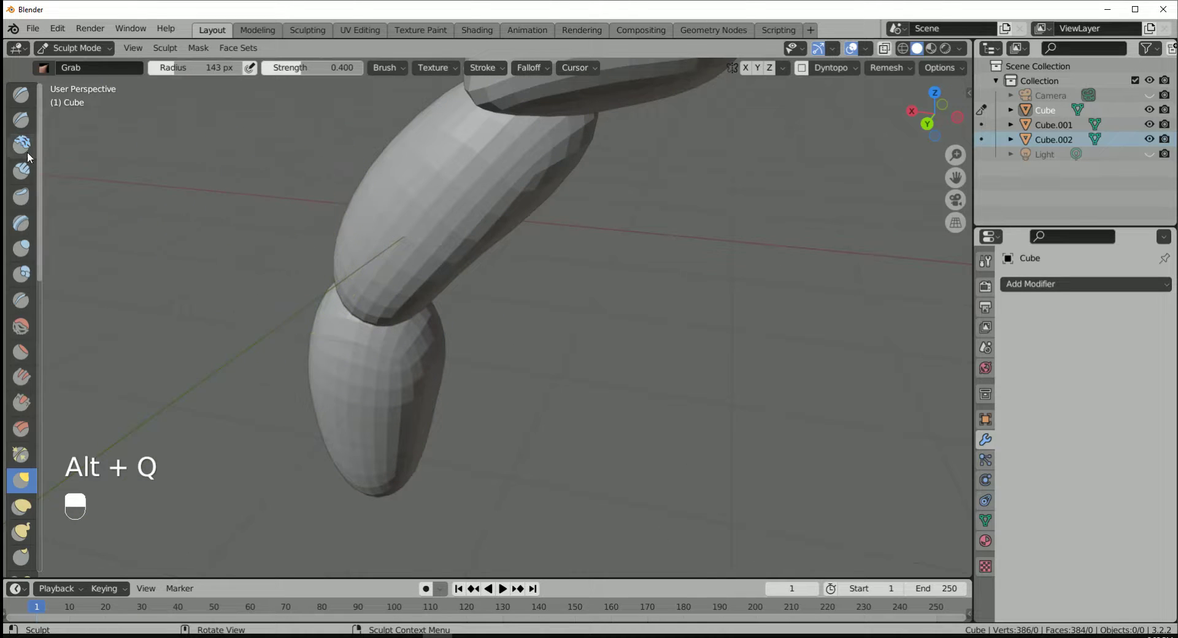
Switch to the Clay Strips brush and set its radius to 108 px over the middle segment's lower end
left_click(20, 169)
middle_click_drag(360, 208, 393, 183)
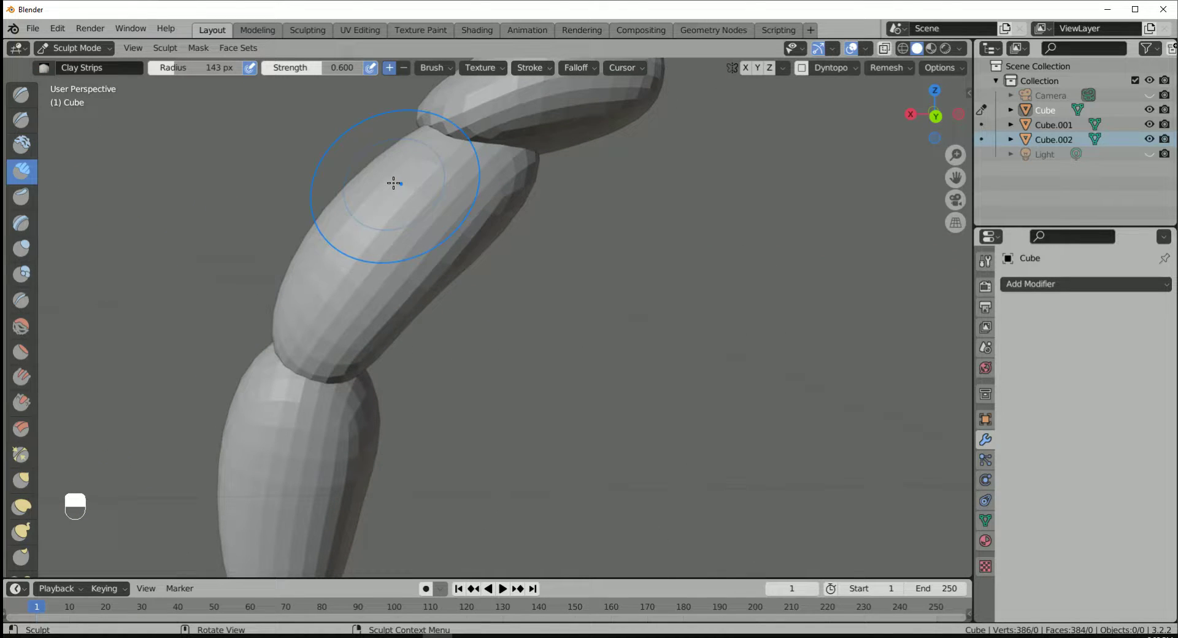
key("f")
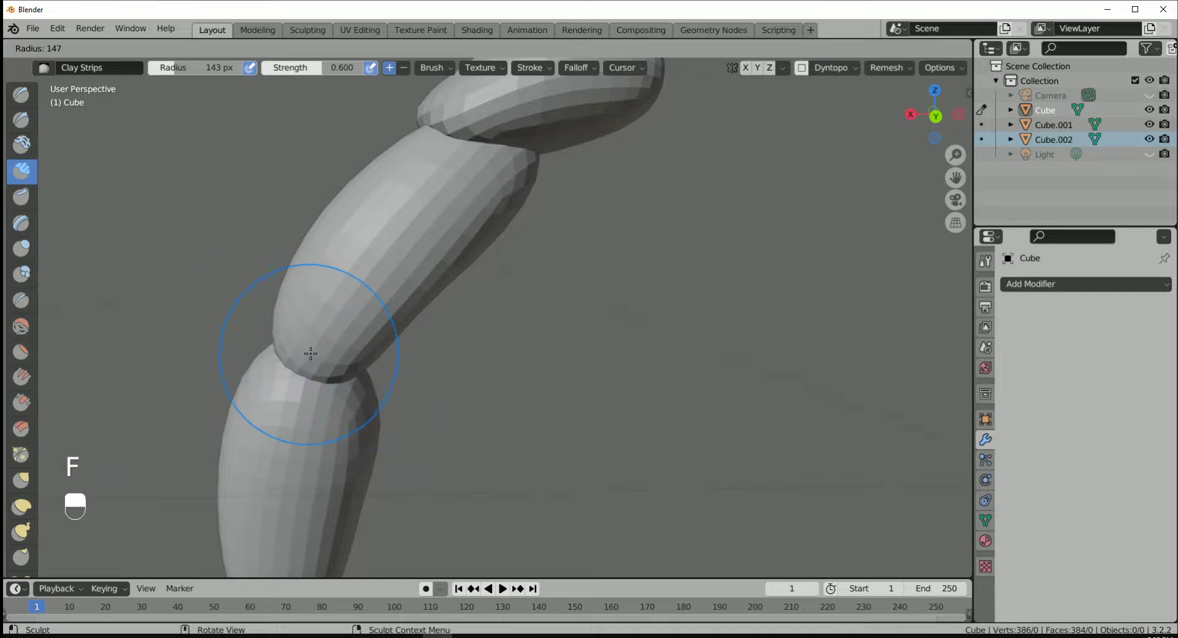
left_click(263, 352)
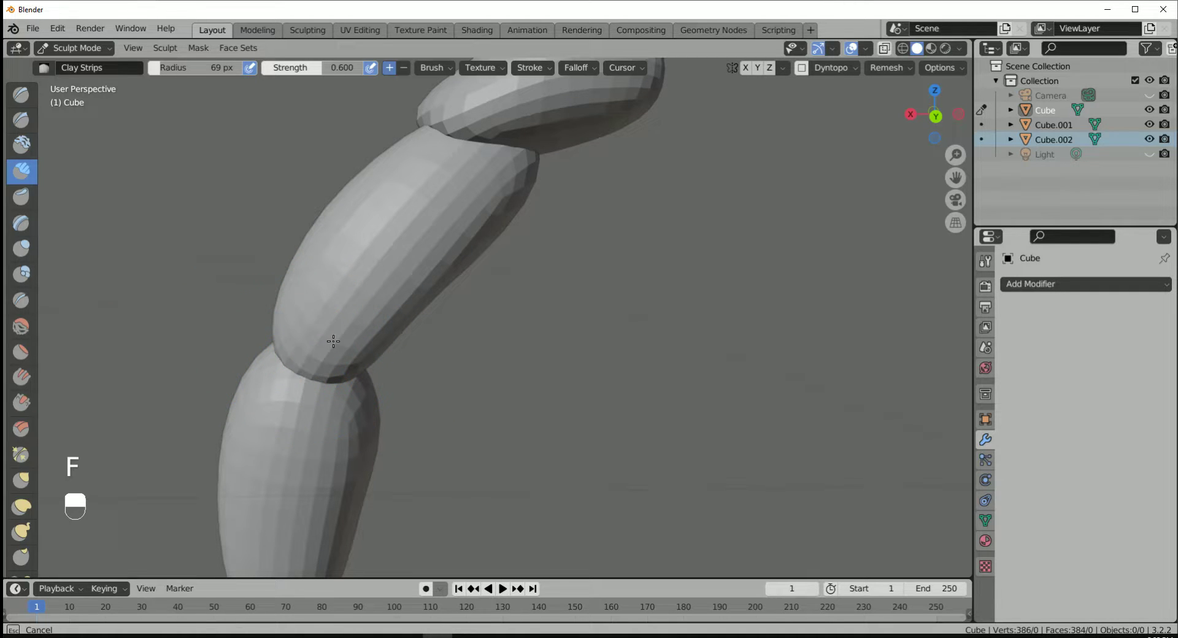
key("f")
left_click(347, 327)
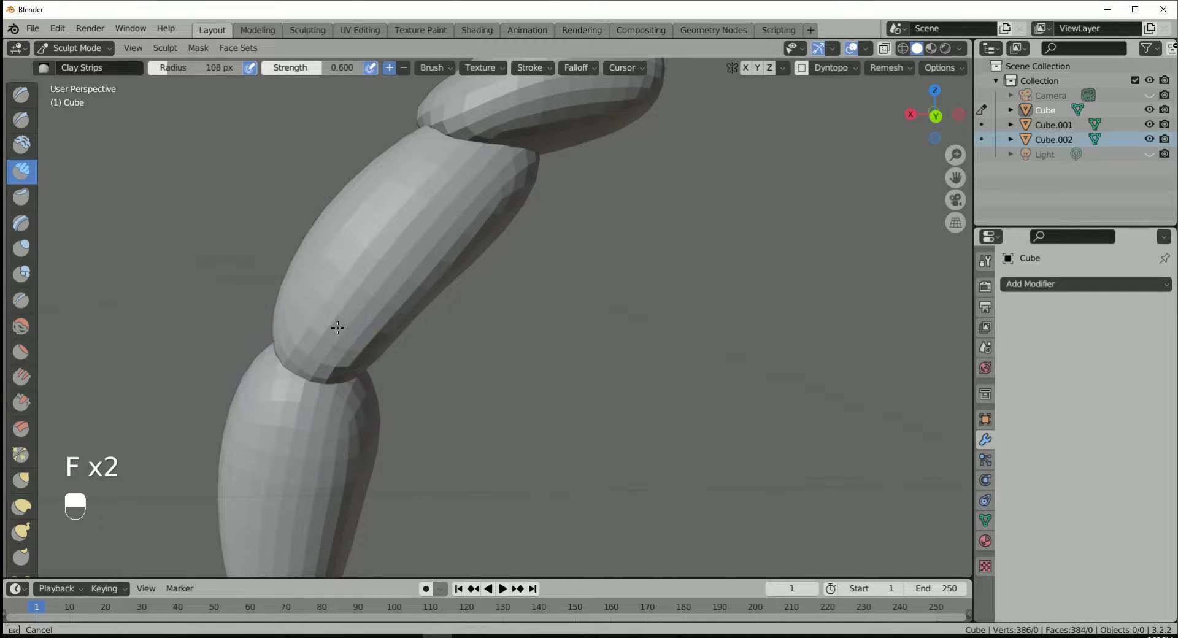
Undo the last stroke on the middle segment, set the Clay Strips radius to 68 px and build up its lower end
middle_click_drag(405, 319, 475, 325)
middle_click_drag(266, 395, 263, 381)
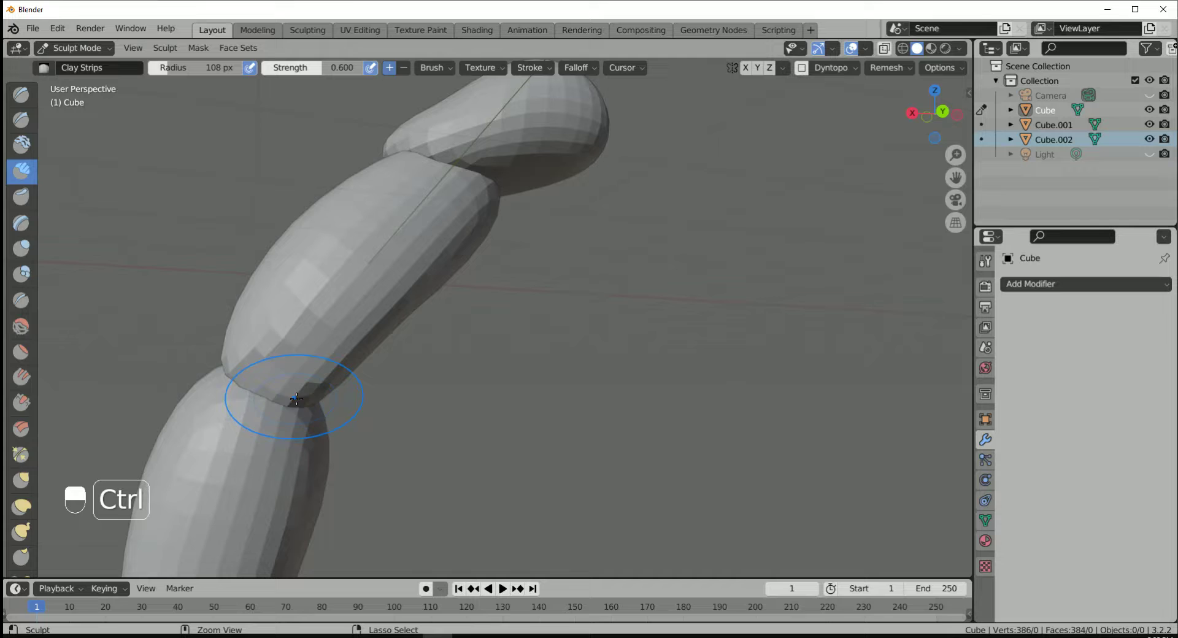
key("ctrl+z")
key("f")
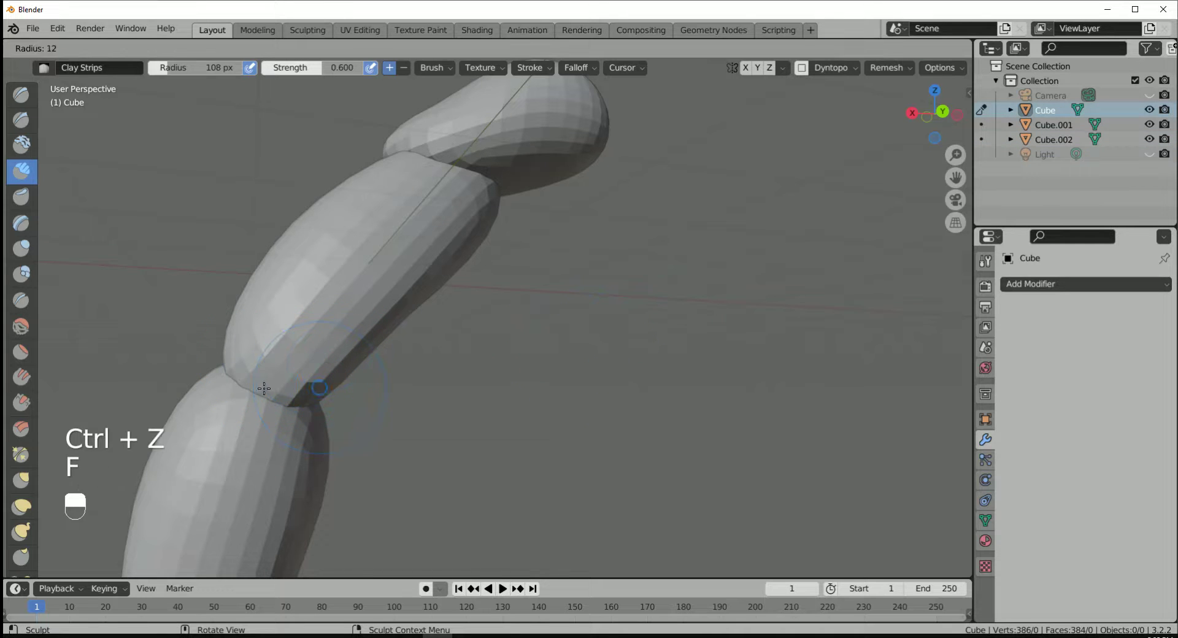
left_click(276, 379)
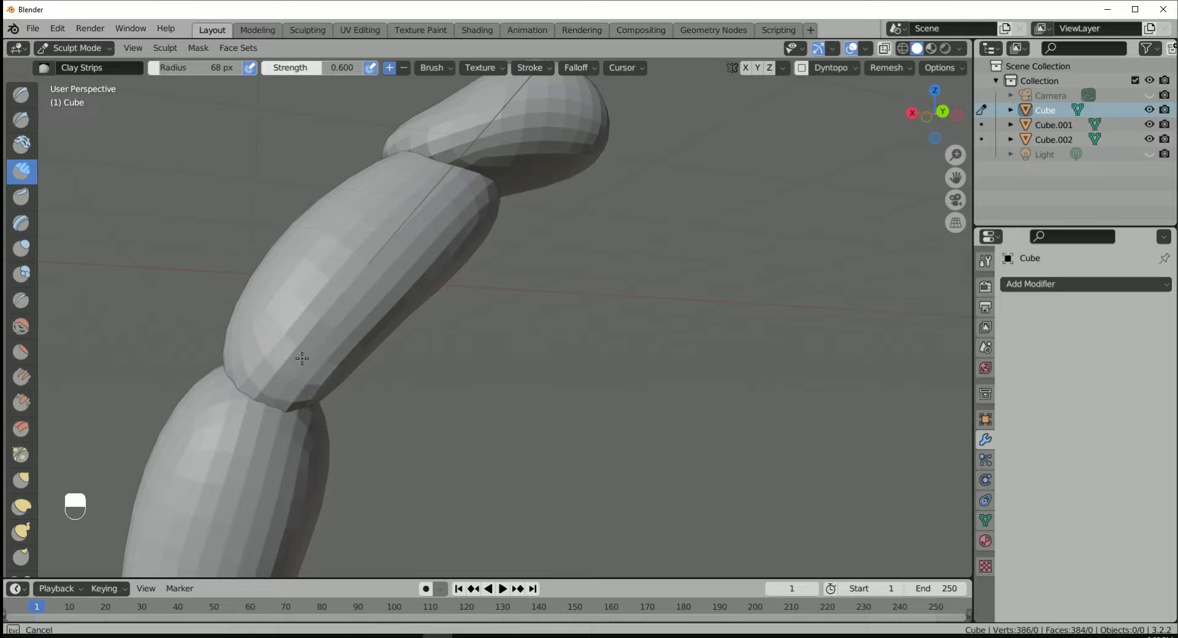
Bring the limb into the right side view and activate the Grab brush with a 144 px radius
scroll(278, 378, "down", 3)
middle_click_drag(328, 386, 450, 394)
scroll(454, 394, "down", 1)
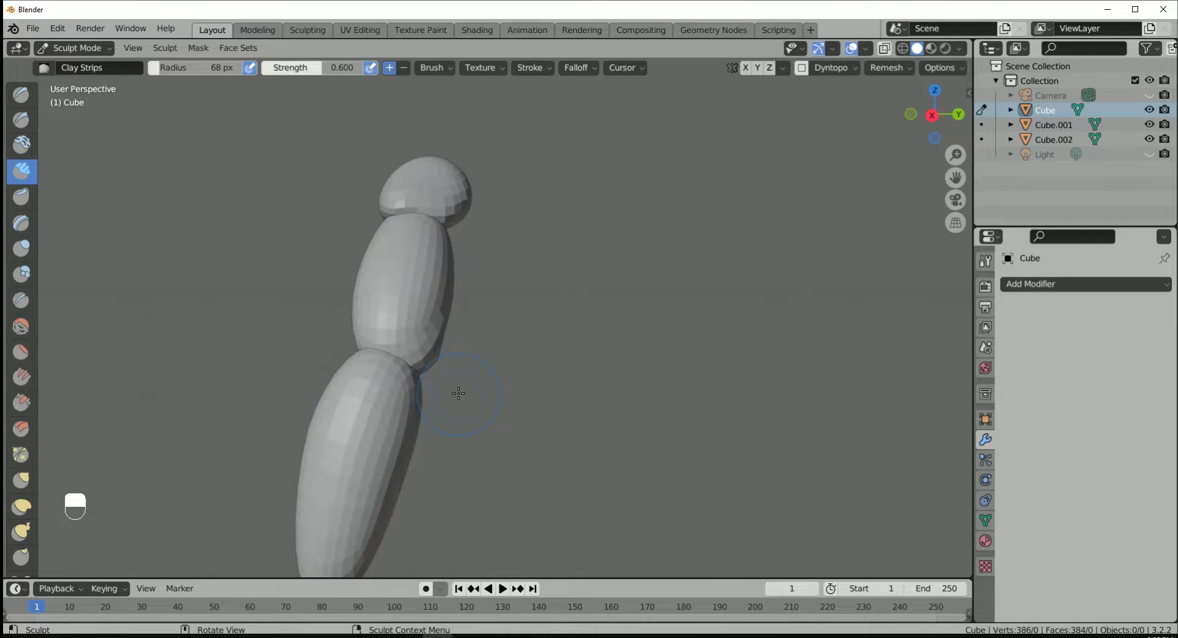
key("KP_7")
key("KP_3")
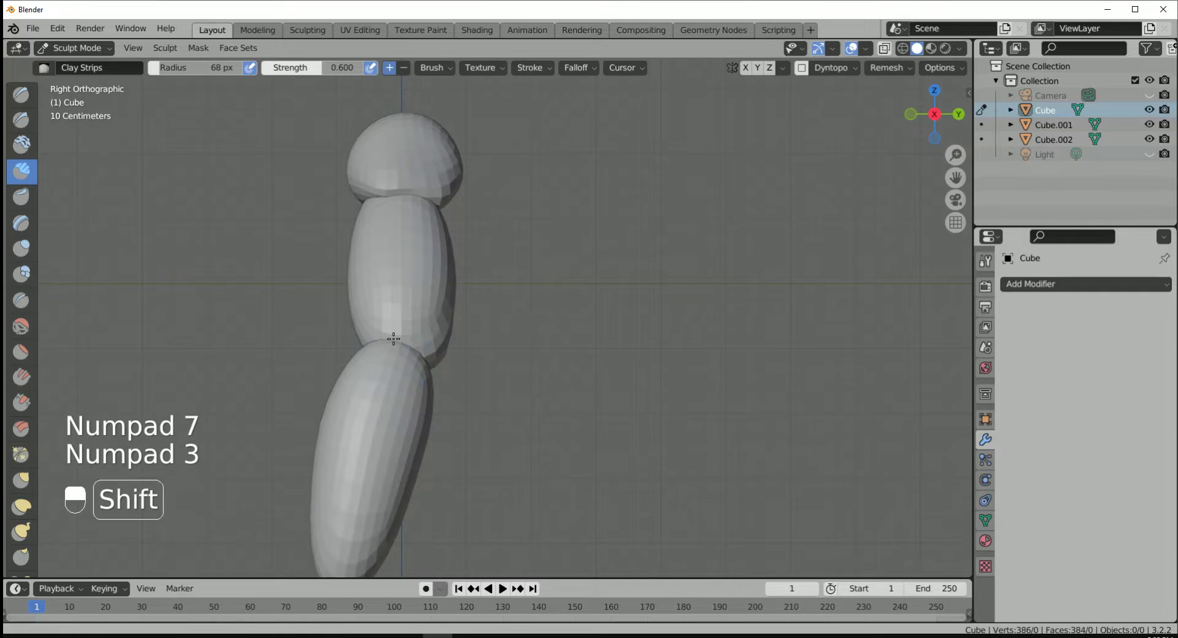
middle_click_drag(393, 338, 399, 304, "shift")
key("g")
key("f")
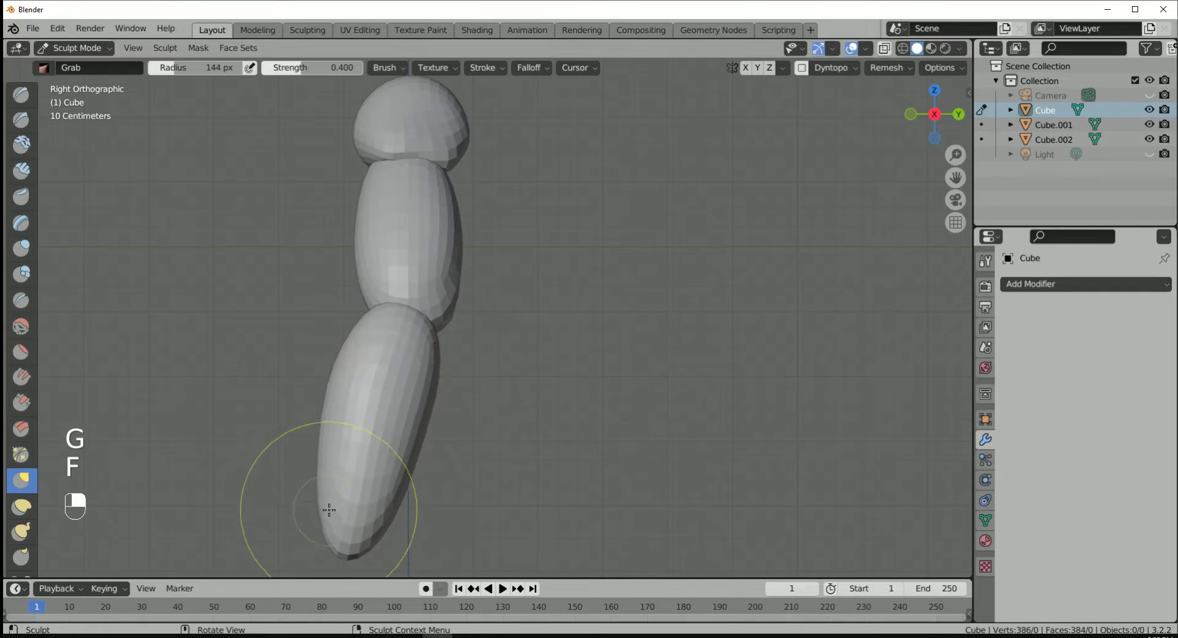
Switch sculpting to the lower segment, pull its tip forward and narrow the section just above the tip in side profile
key("alt+q")
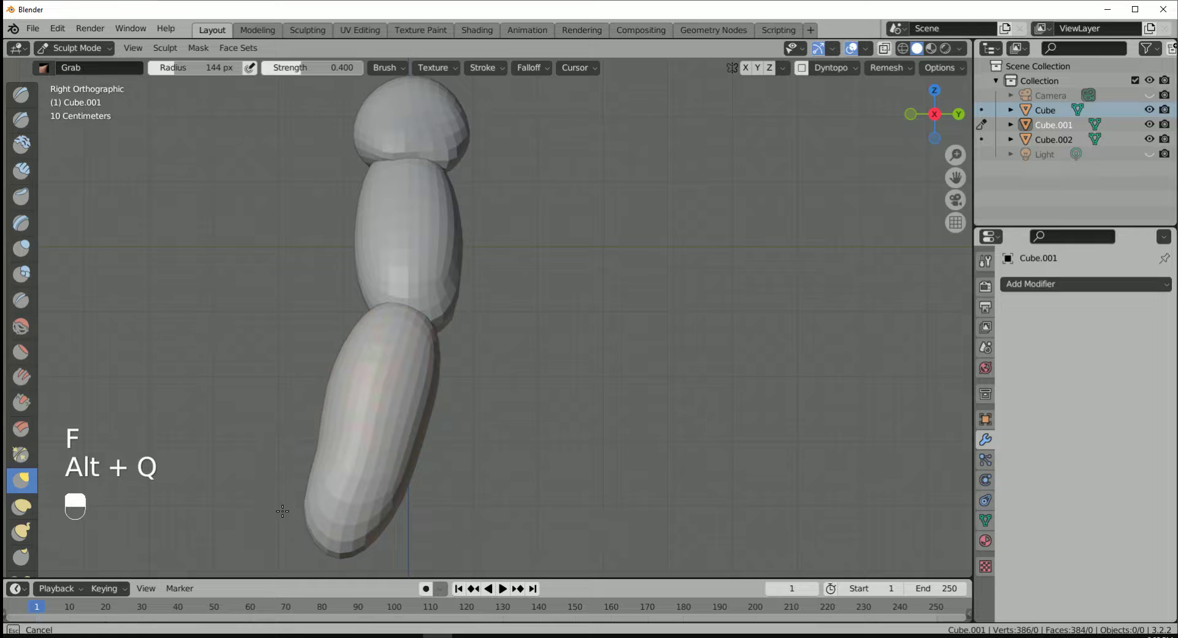
left_click_drag(319, 459, 321, 459)
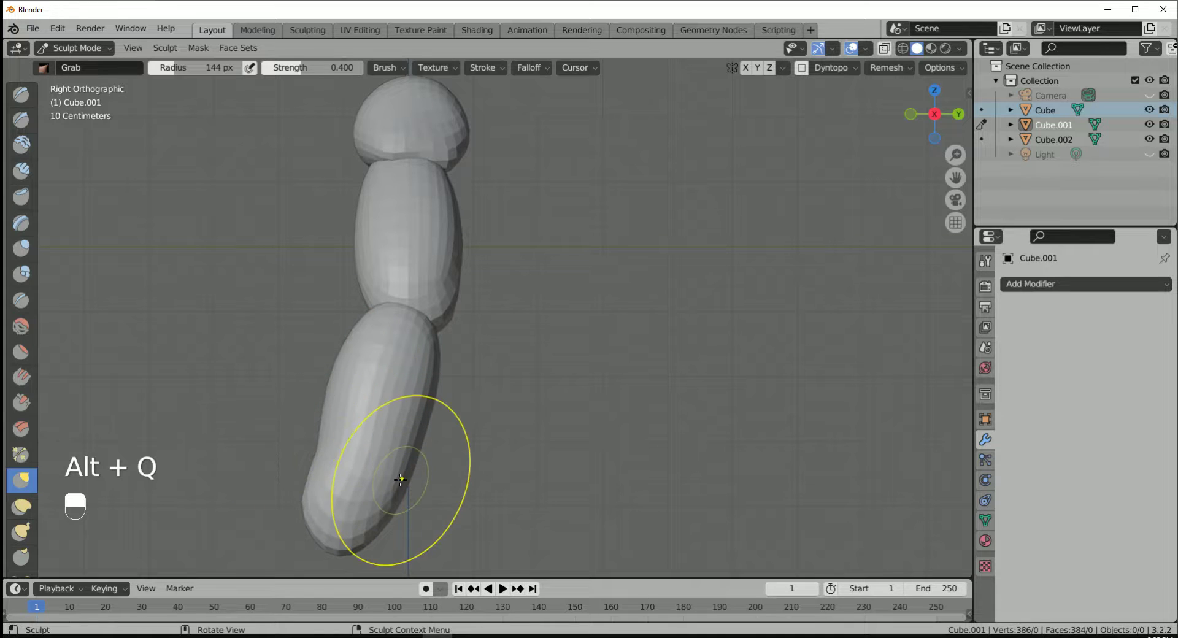
mouse_move(403, 478)
left_mouse_down()
mouse_move(382, 469)
mouse_move(387, 501)
mouse_move(390, 487)
left_mouse_up()
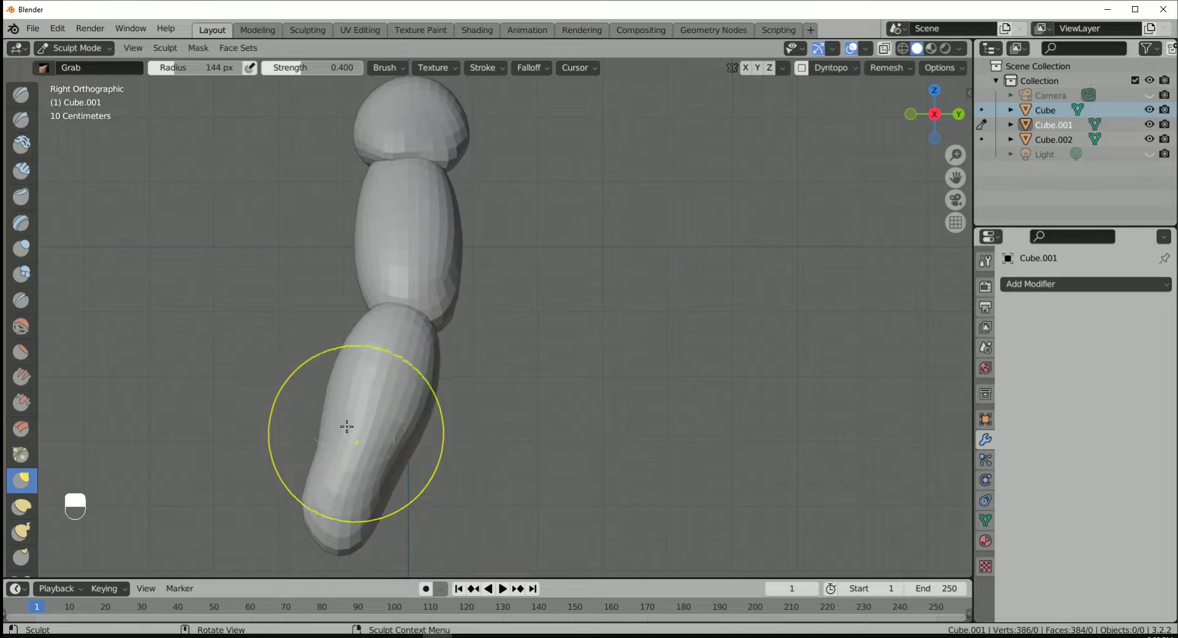
mouse_move(342, 447)
left_mouse_down()
mouse_move(346, 434)
mouse_move(350, 447)
left_mouse_up()
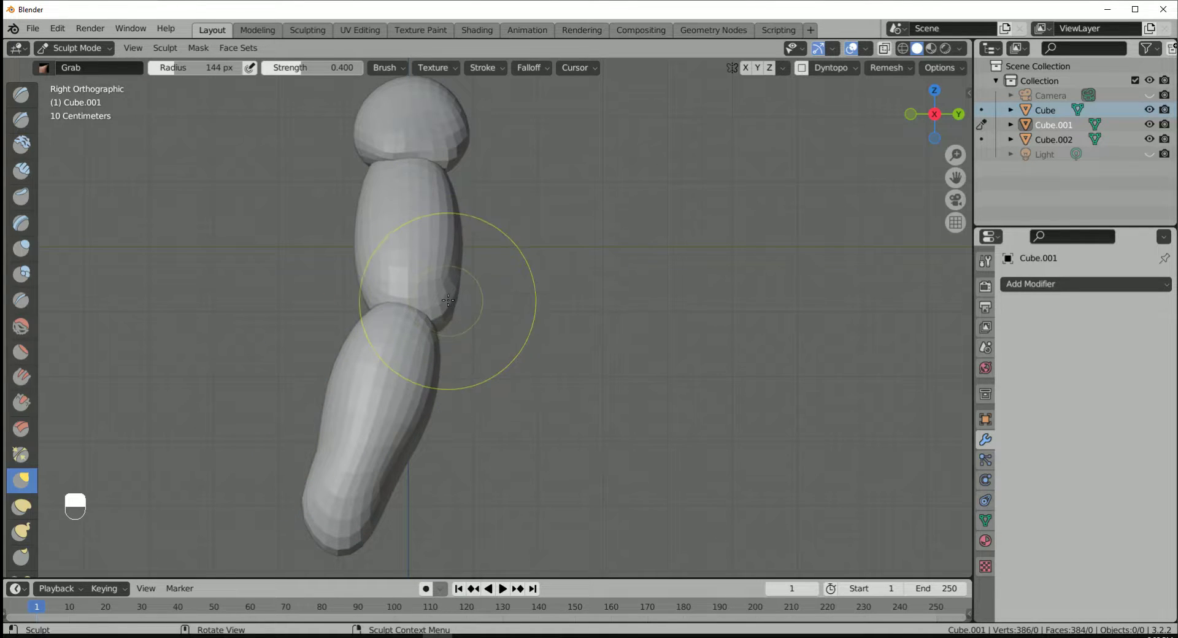
Switch sculpting to the middle segment, reshape its lower rear corner and bow its front and rear edges slightly forward
key("alt+q")
left_click_drag(447, 317, 439, 334)
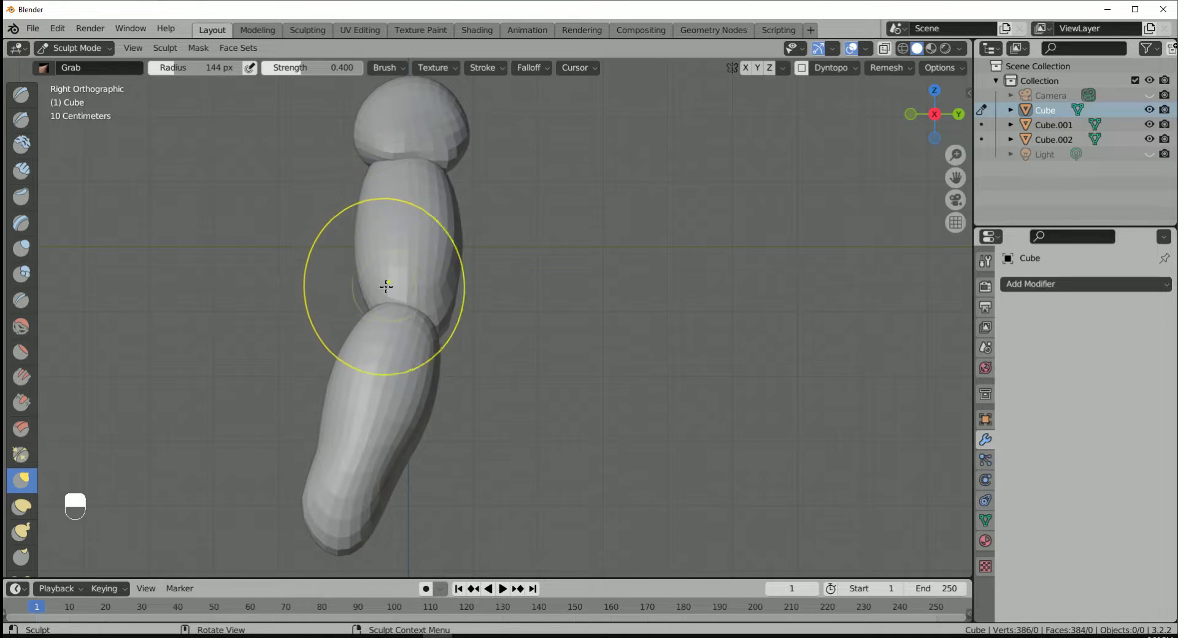
left_click_drag(358, 212, 348, 212)
left_click_drag(450, 261, 442, 252)
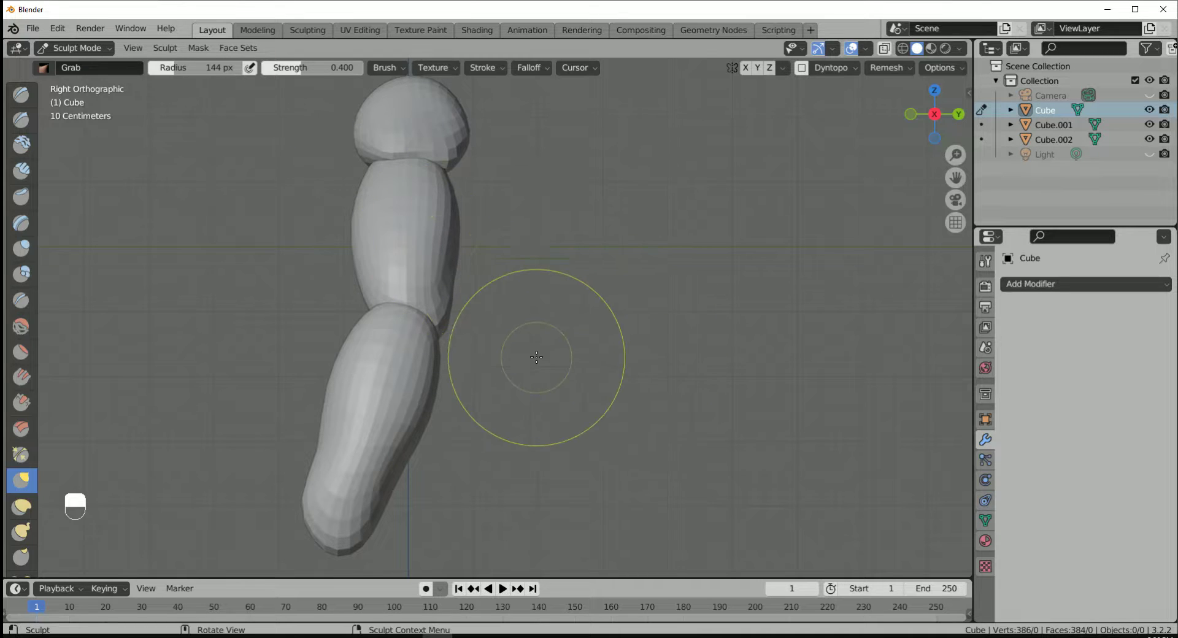
Switch sculpting to the lower segment and pinch both sides above its tip inward from the front
mouse_move(534, 358)
middle_mouse_down()
mouse_move(570, 350)
mouse_move(624, 371)
mouse_move(583, 357)
middle_mouse_up()
key("KP_1")
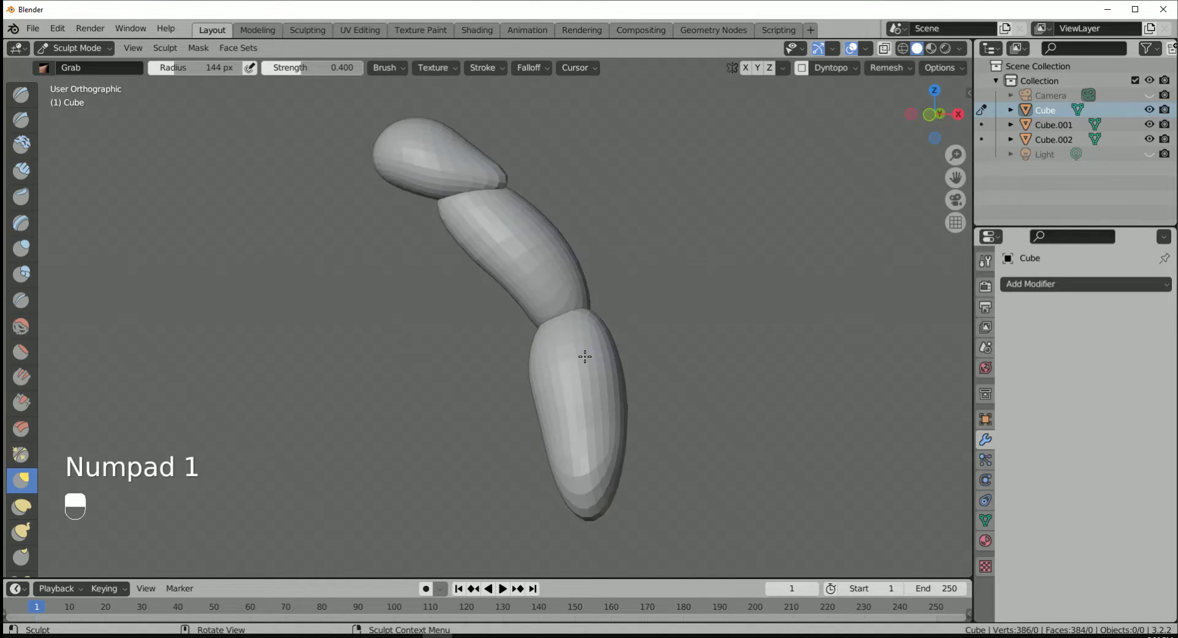
scroll(583, 421, "up", 4)
middle_click_drag(502, 295, 518, 318)
key("KP_1")
scroll(517, 316, "up", 1)
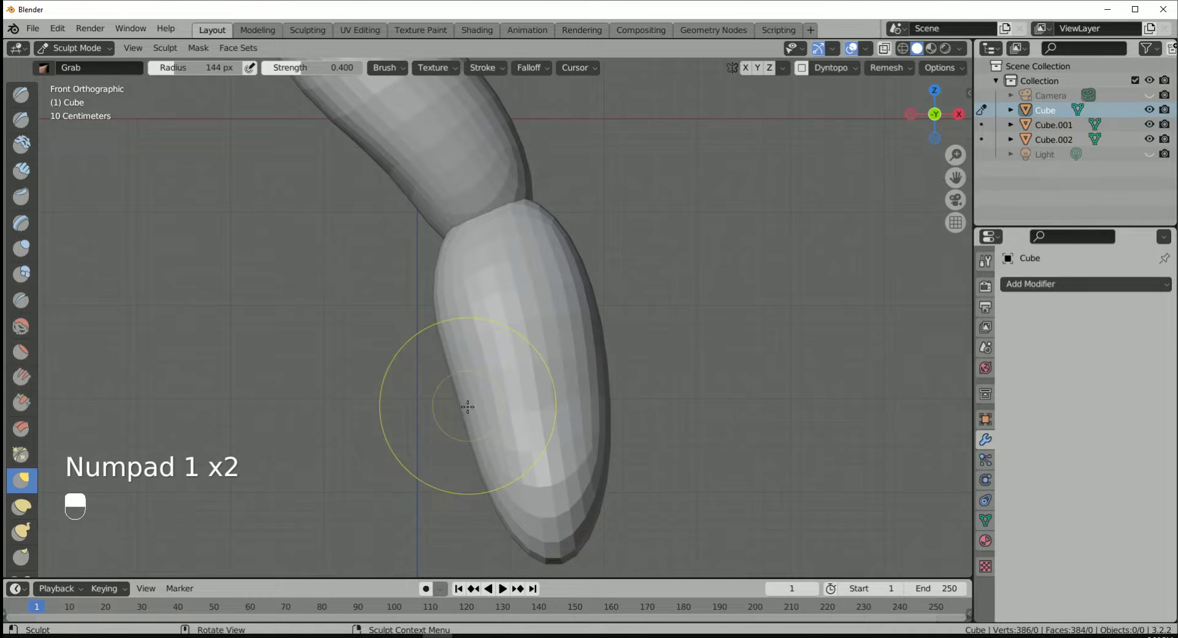
key("alt+q")
mouse_move(484, 429)
left_mouse_down()
mouse_move(505, 417)
mouse_move(494, 427)
left_mouse_up()
left_click_drag(482, 435, 494, 425)
mouse_move(479, 441)
left_mouse_down()
mouse_move(493, 432)
mouse_move(499, 462)
left_mouse_up()
left_click_drag(604, 449, 596, 444)
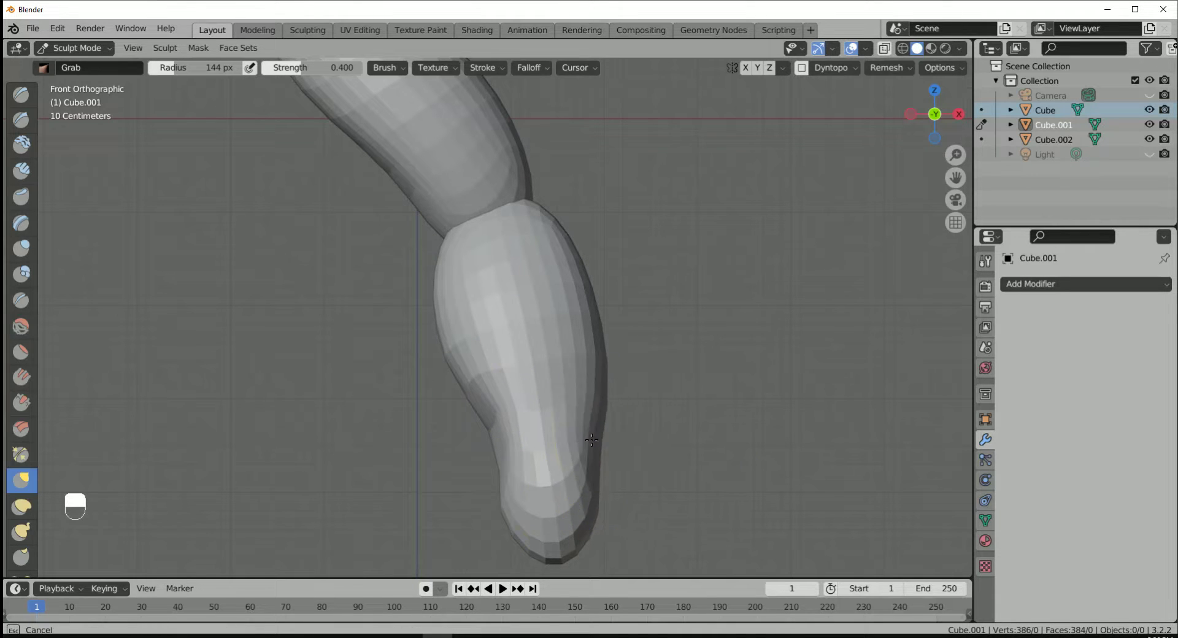
Choose the Crease brush and remesh the lower segment into a denser mesh
middle_click_drag(483, 325, 499, 364, "shift")
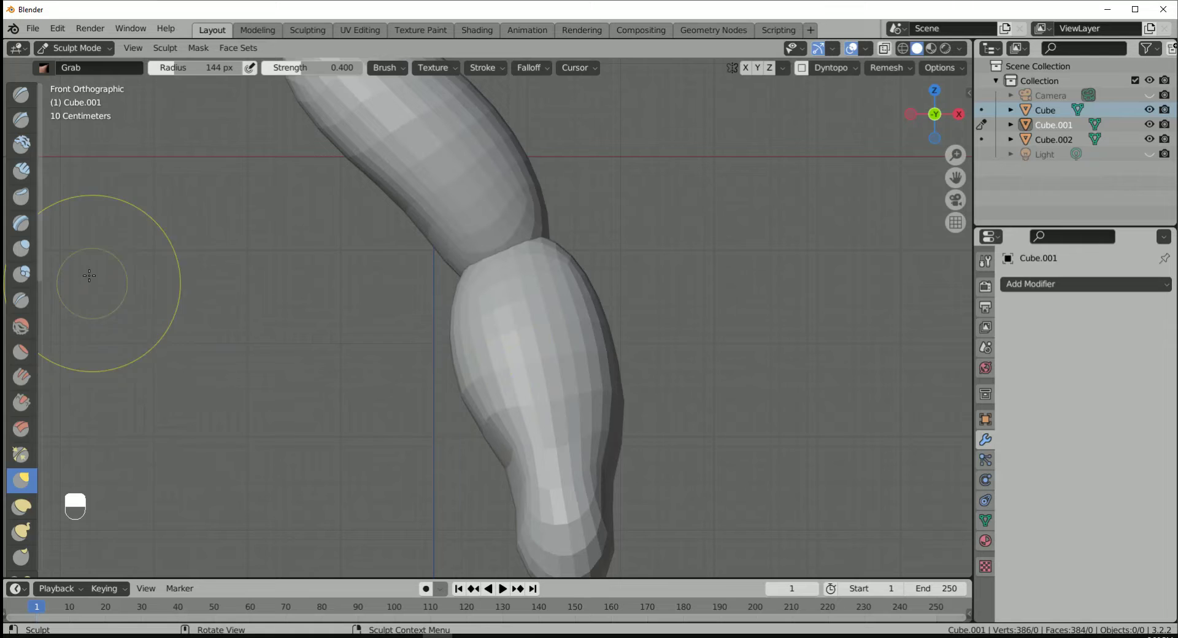
left_click(21, 300)
middle_click_drag(406, 329, 536, 337)
key("KP_1")
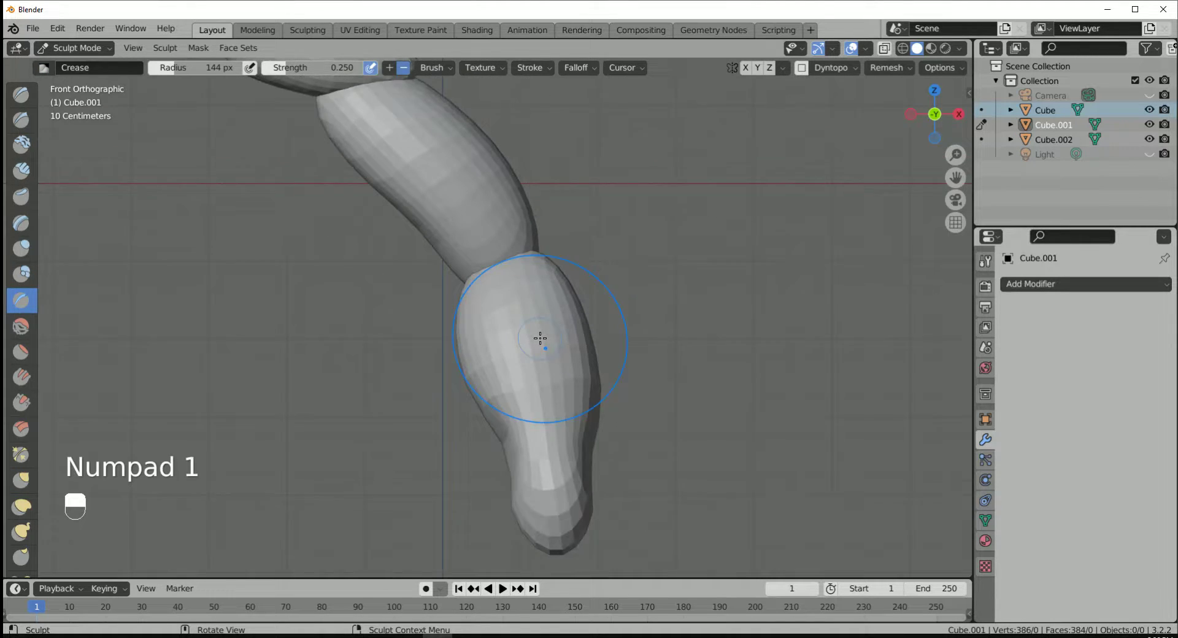
scroll(540, 338, "up", 2)
left_click(878, 69)
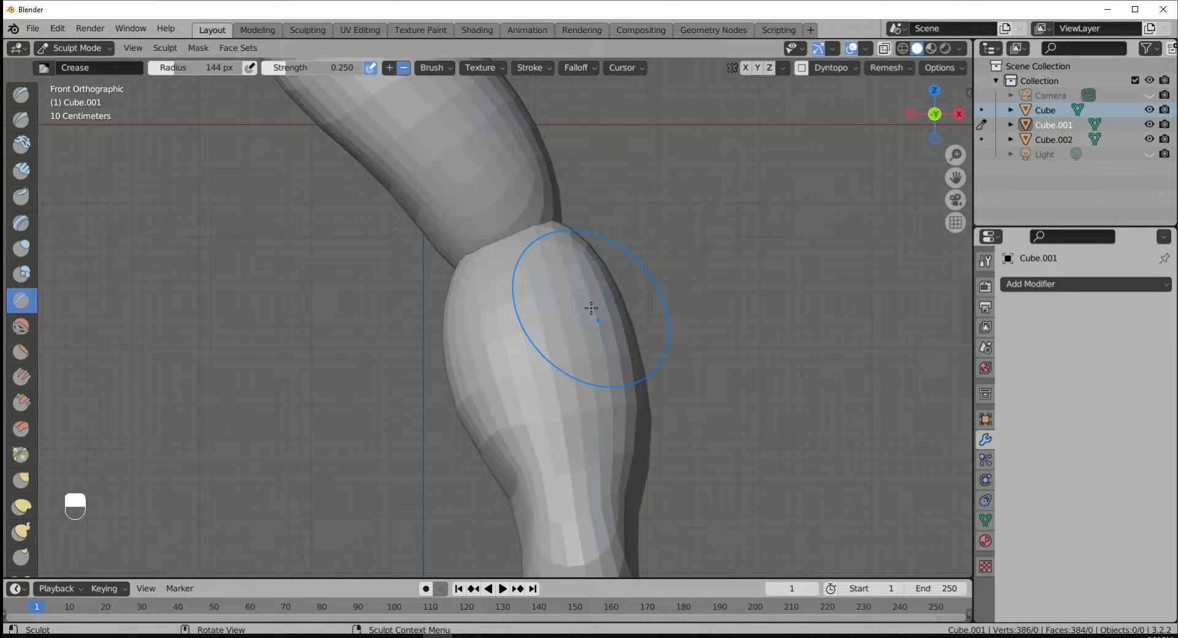
left_click(877, 69)
left_click(883, 210)
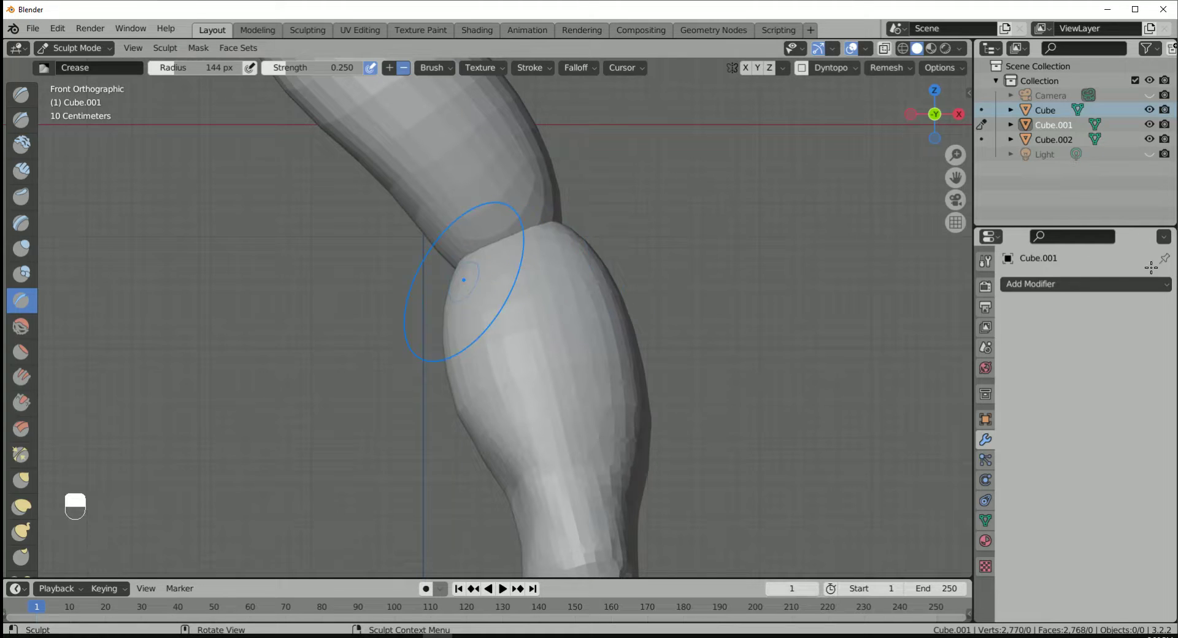
Set the Crease radius to 49 px, carve a groove down the lower segment's upper inner side and undo the last stroke
key("f")
left_click(406, 349)
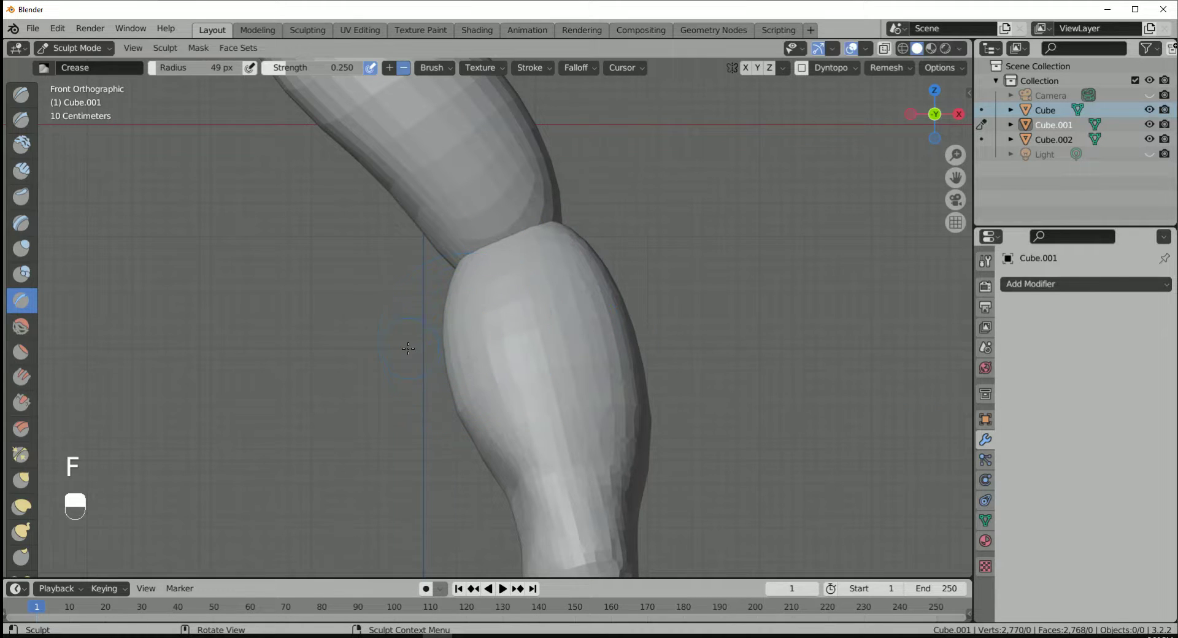
middle_click_drag(491, 287, 521, 284)
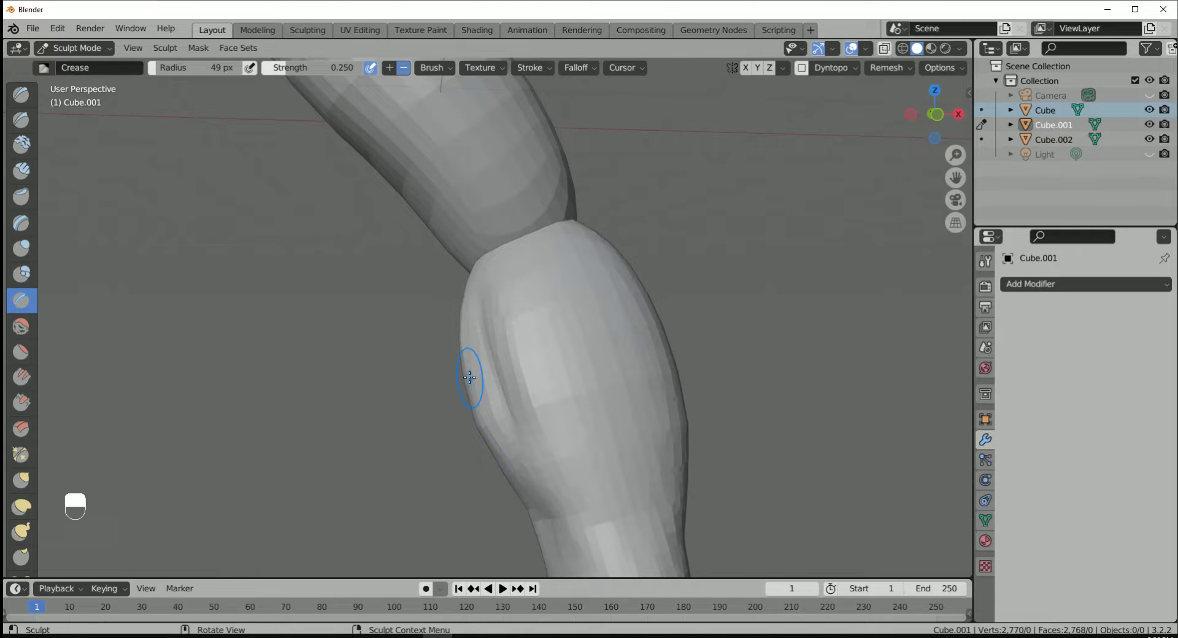
key("ctrl+z")
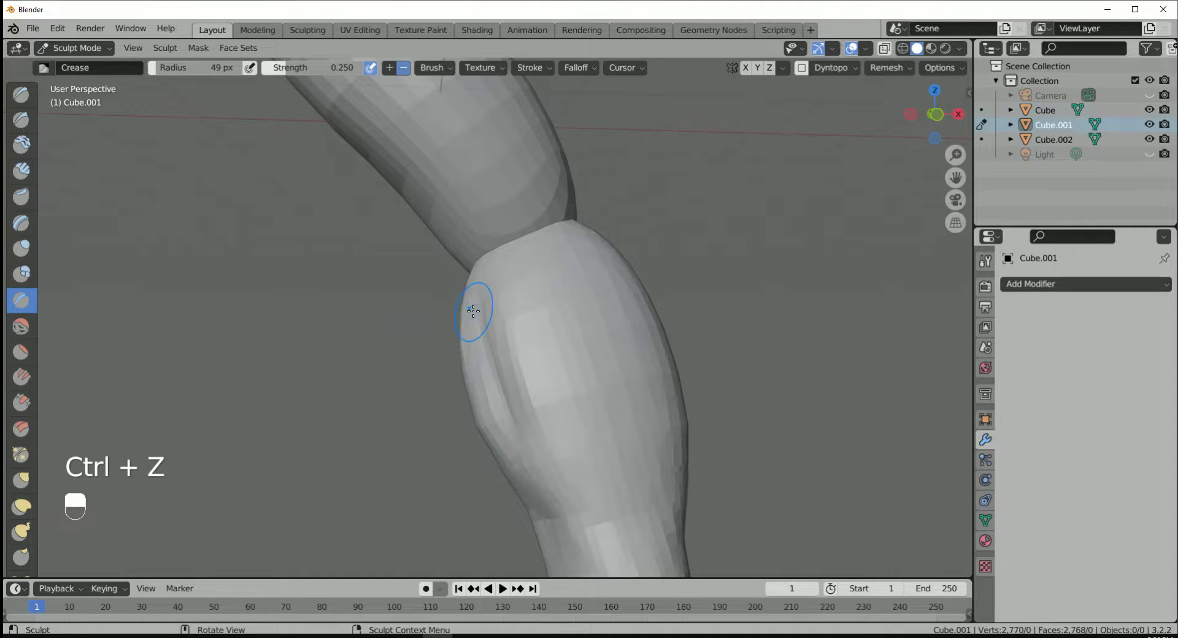
Set the Crease radius to 118 px and apply an inverted stroke around the groove's upper end on the lower segment
middle_click_drag(473, 310, 686, 288)
key("KP_1")
scroll(531, 299, "up", 5)
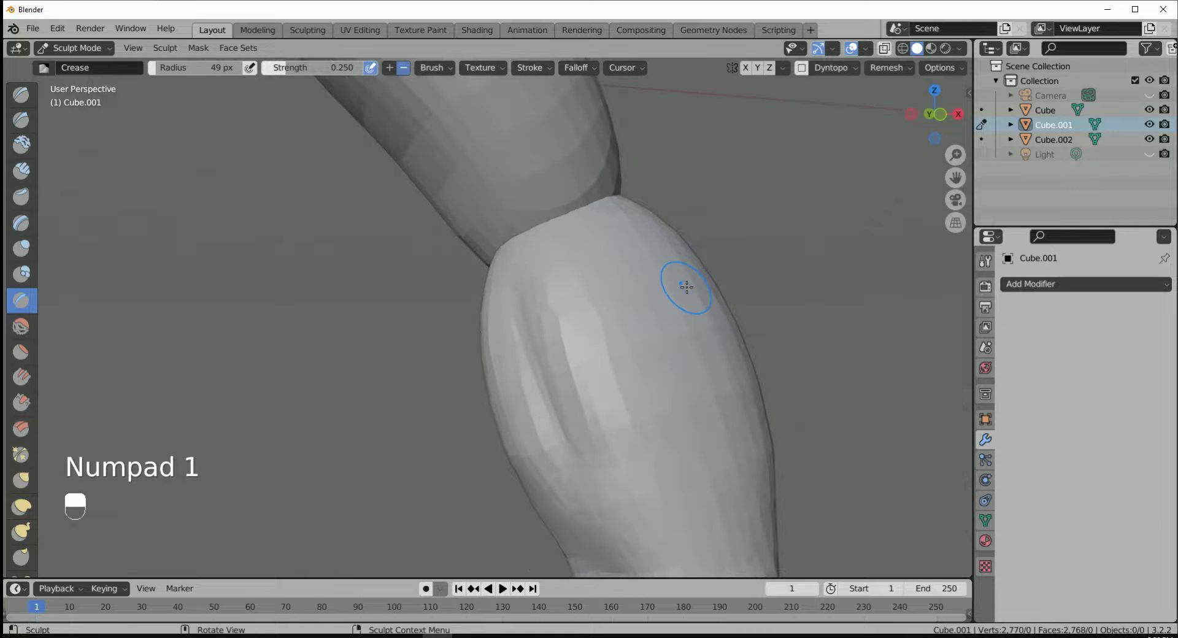
key("f")
left_click(463, 270)
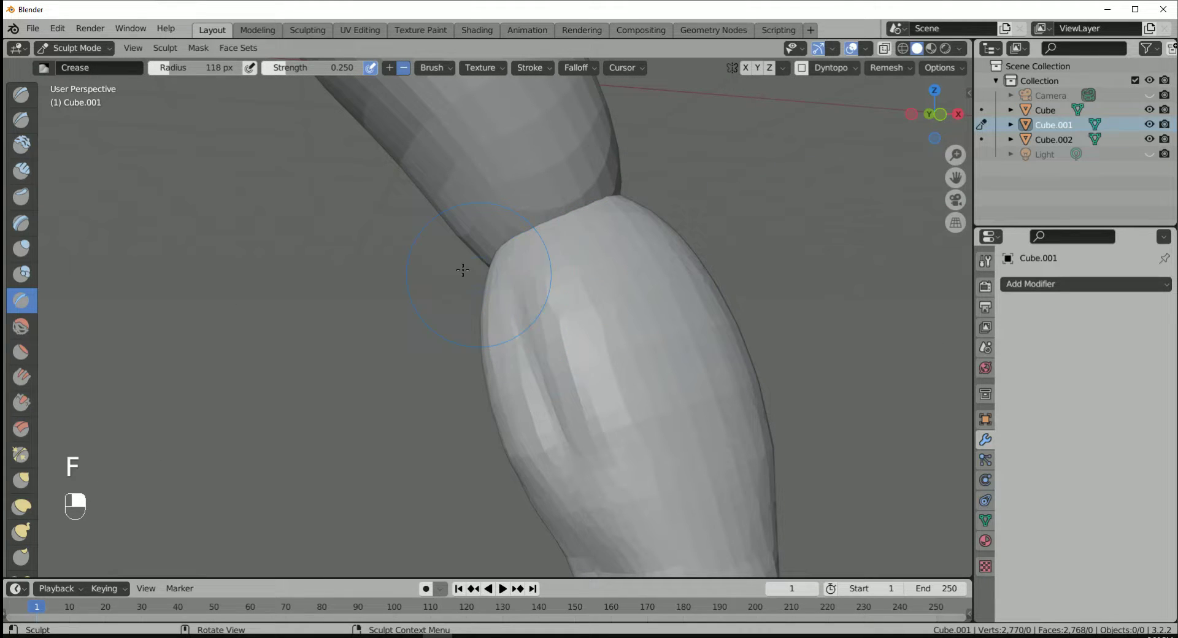
key("ctrl")
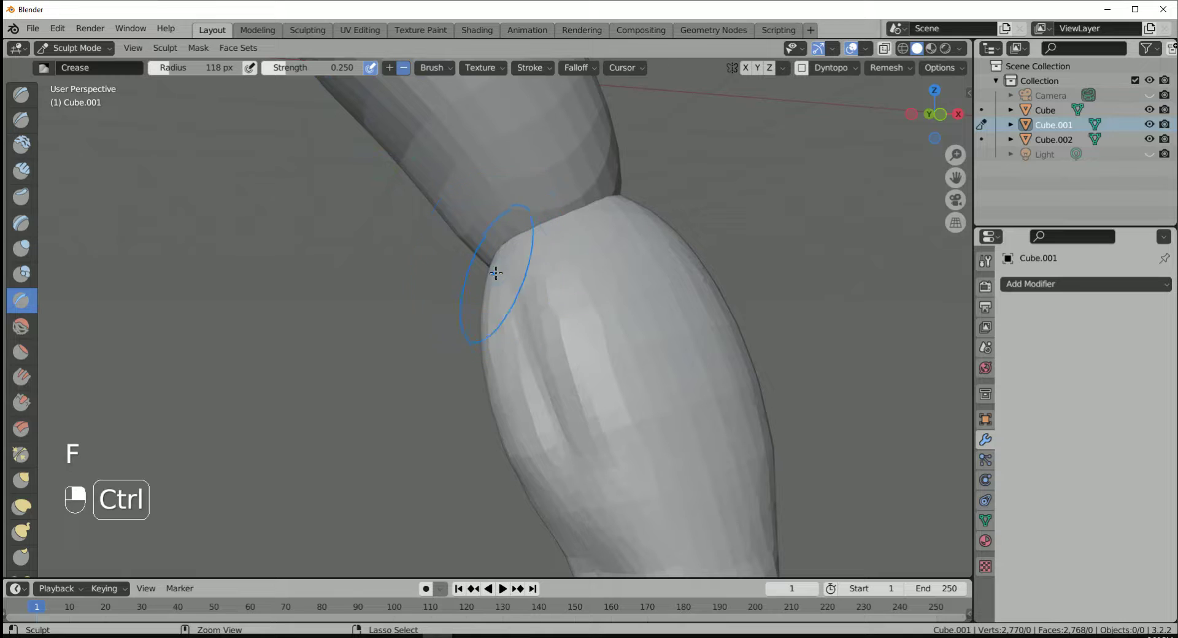
left_click_drag(544, 322, 507, 270, "ctrl")
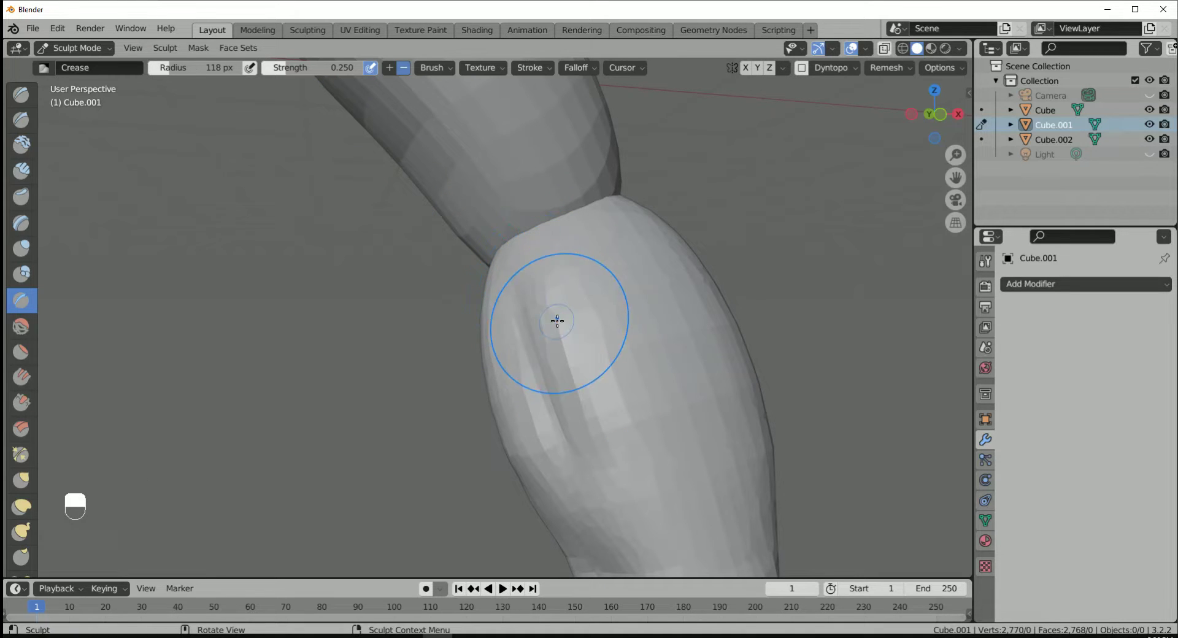
Set the Crease radius to 94 px and raise a ridge alongside the lower segment's groove with repeated inverted strokes
key("f")
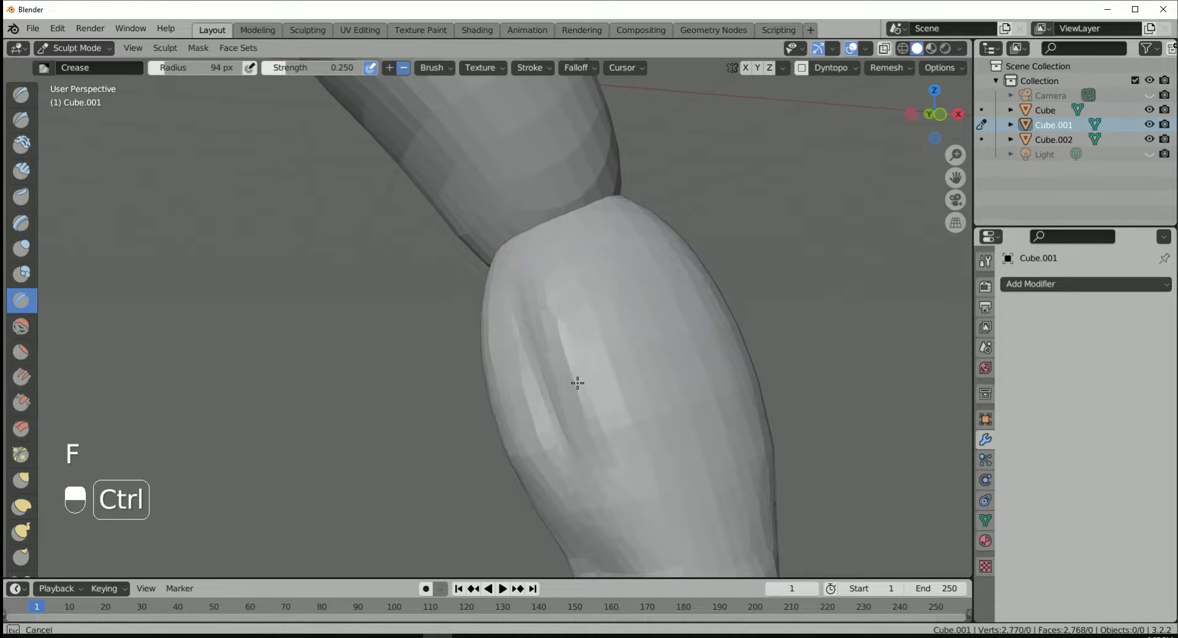
left_click_drag(535, 352, 562, 411, "ctrl")
left_click_drag(520, 295, 563, 399, "ctrl")
left_click_drag(520, 294, 563, 412, "ctrl")
left_click_drag(515, 273, 517, 277, "ctrl")
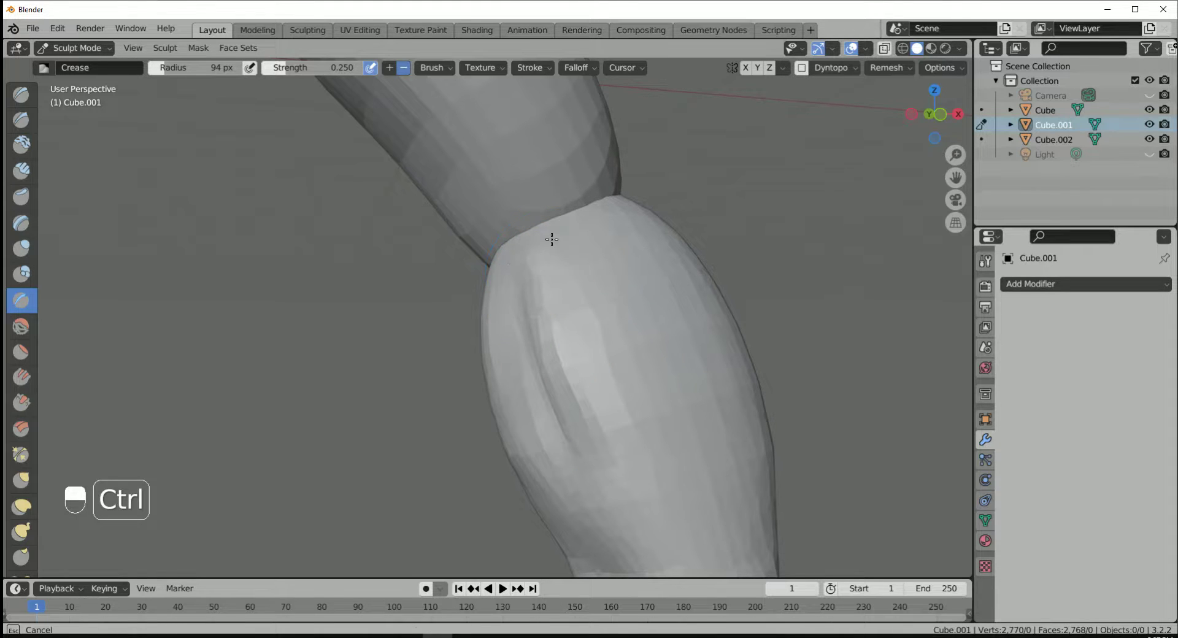
left_click_drag(552, 239, 550, 313, "ctrl")
left_click_drag(545, 263, 577, 388, "ctrl")
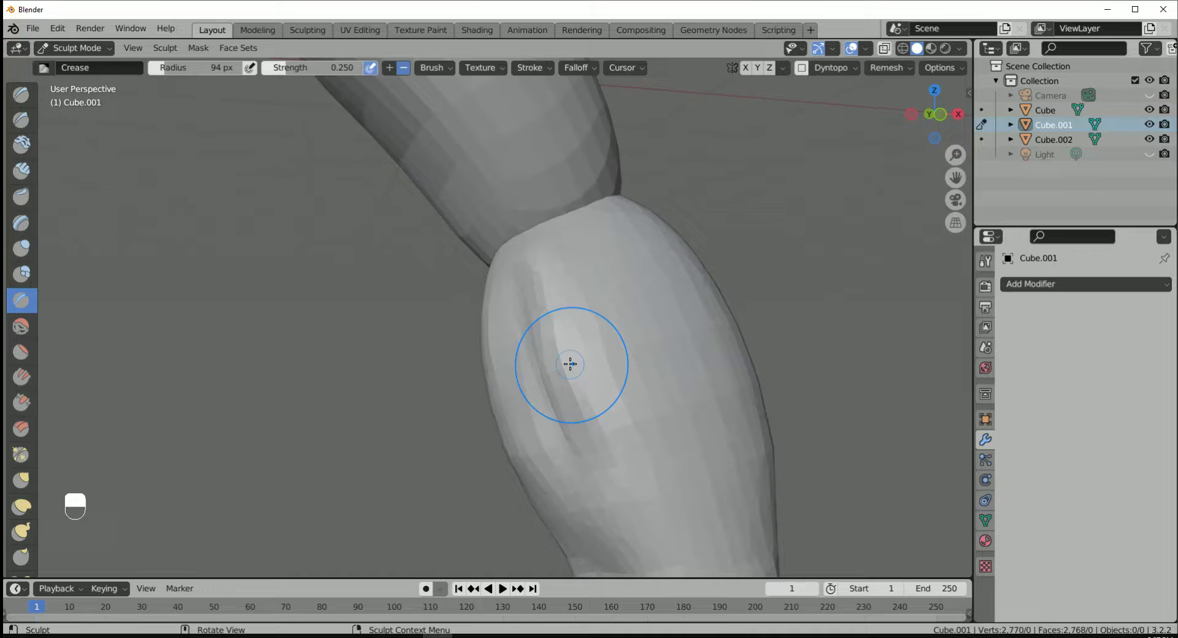
Check the lower segment from the front and bring its grooved inner side into close view
scroll(570, 364, "down", 4)
key("KP_1")
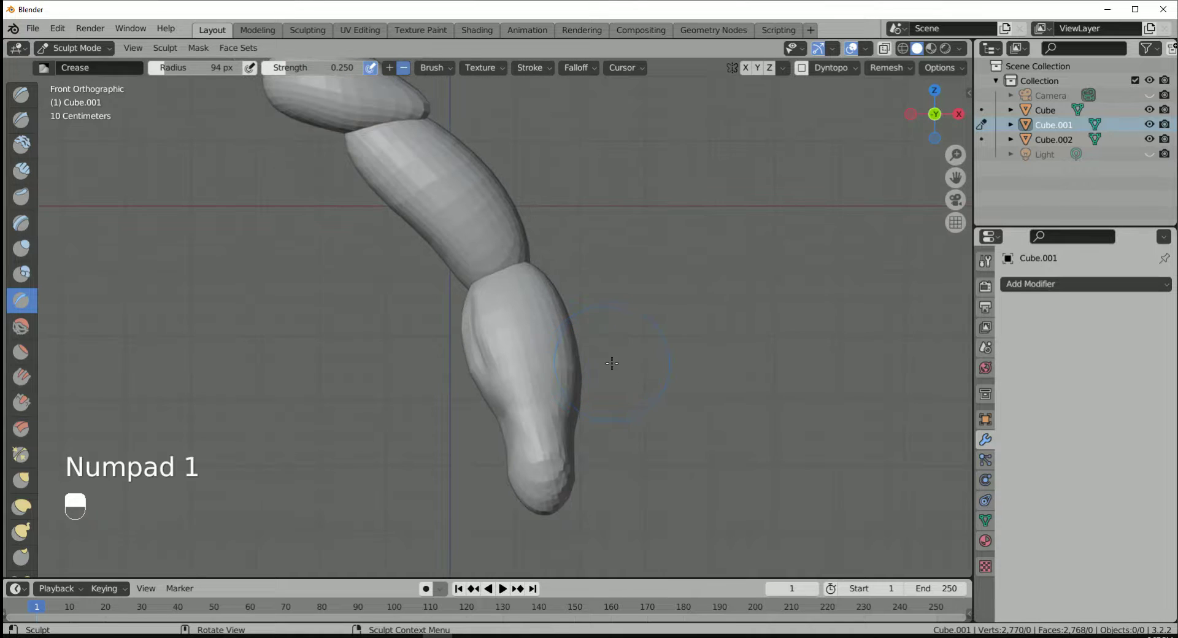
middle_click_drag(612, 364, 678, 402)
scroll(682, 332, "up", 3)
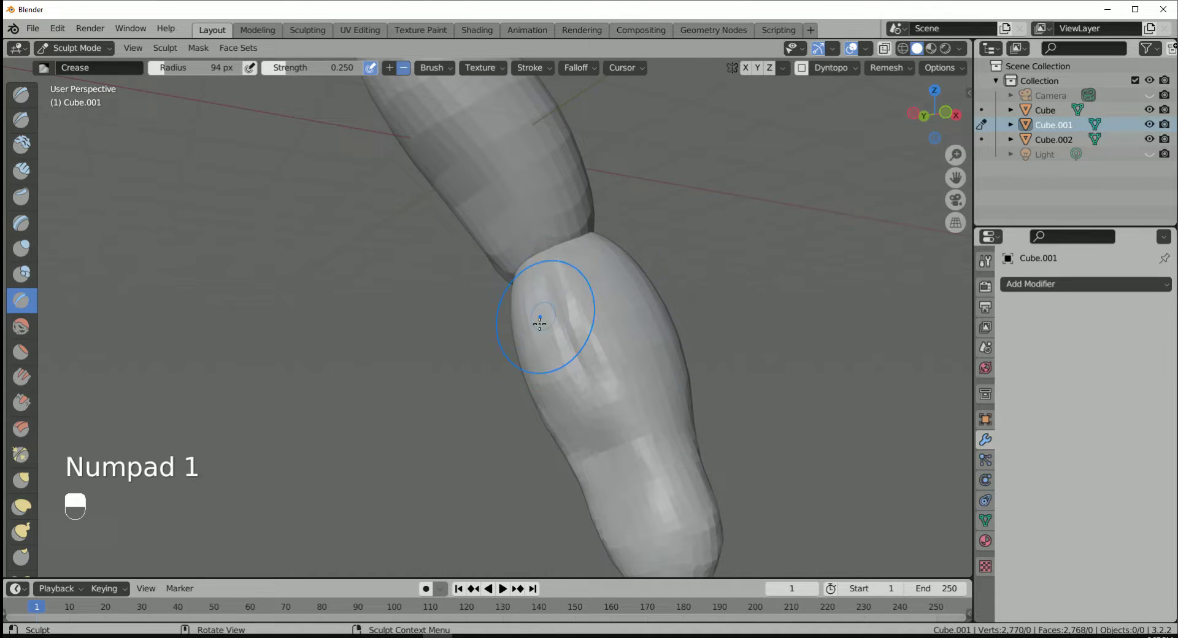
Set the brush radius to 136 px and push the lower segment's grooved inner edge inward with the Grab brush
key("f")
left_click(557, 321)
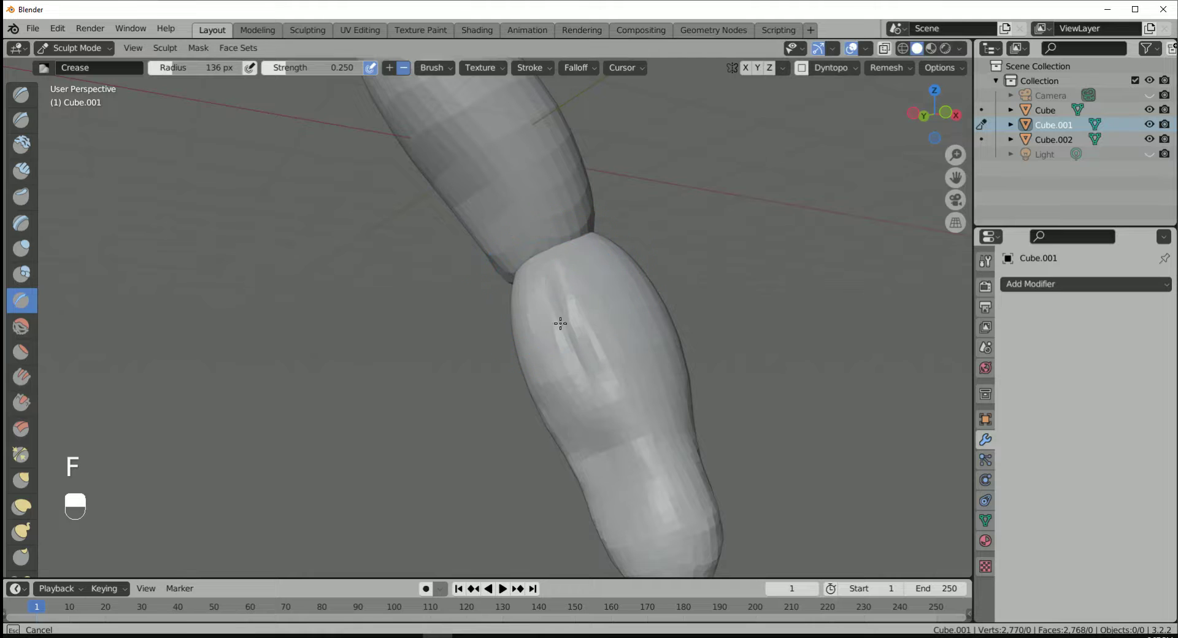
scroll(556, 237, "down", 5)
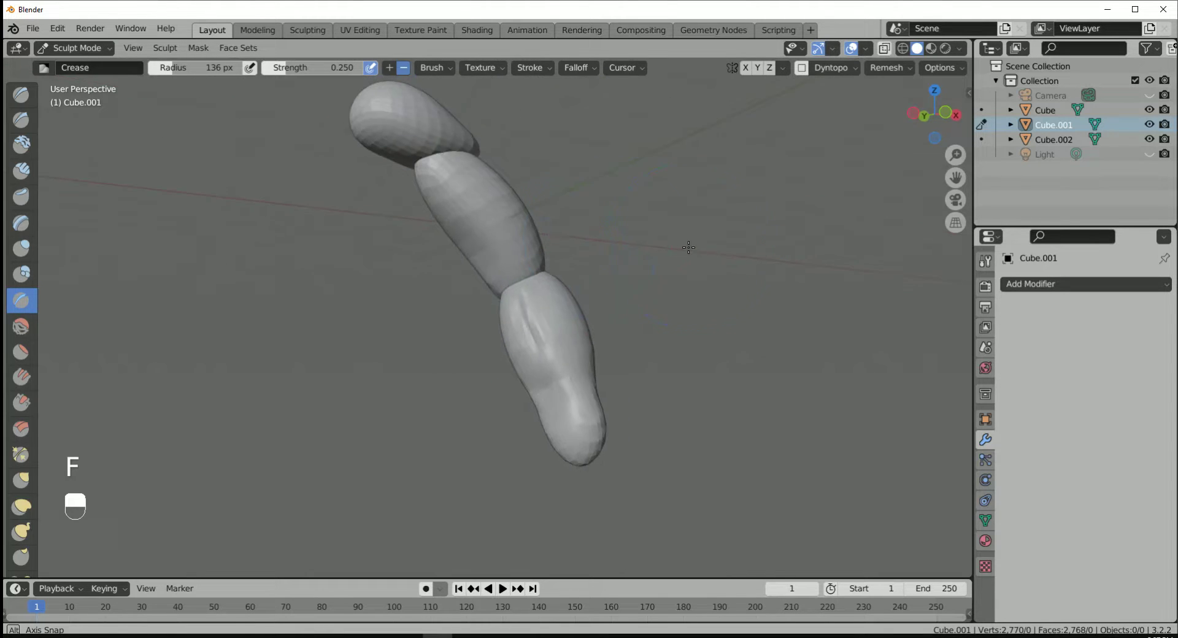
middle_click_drag(555, 238, 632, 258)
key("KP_1")
scroll(503, 307, "up", 4)
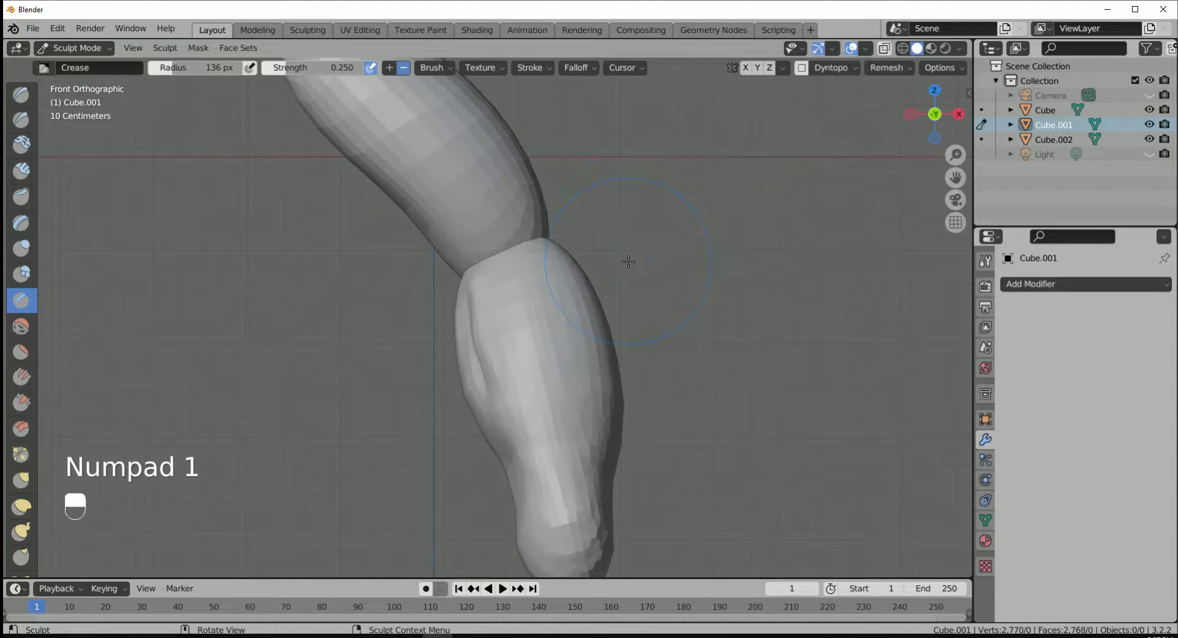
key("g")
left_click_drag(474, 391, 493, 378)
middle_click_drag(337, 370, 319, 330)
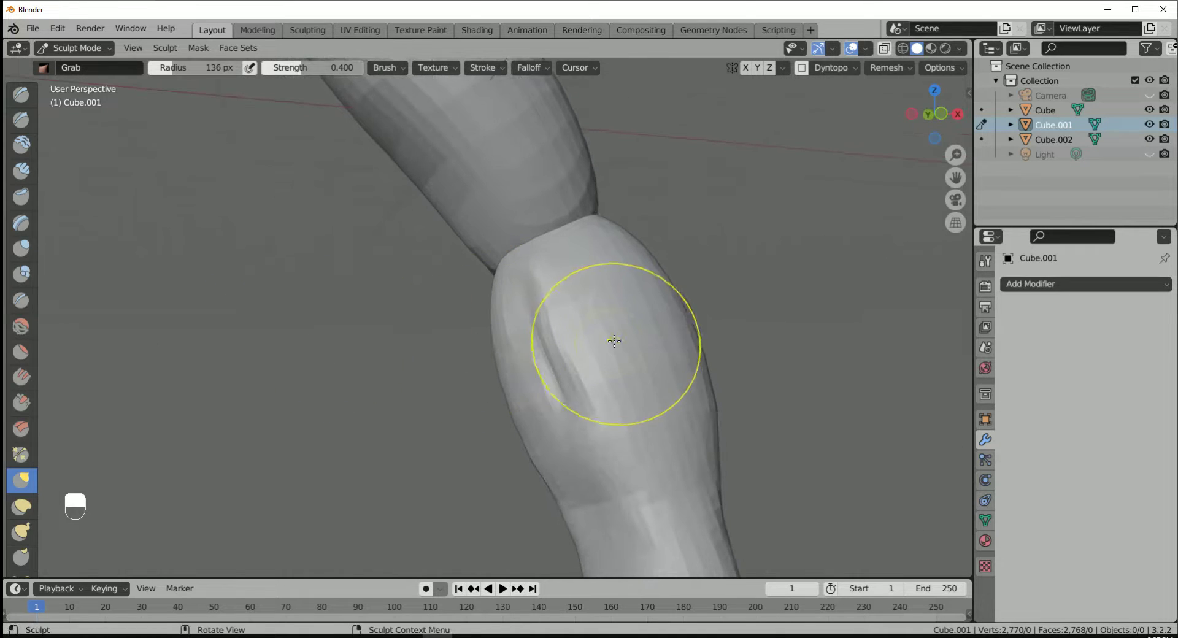
Soften the groove and ridge on the lower segment's inner side with the Smooth brush at 136 px
left_click(20, 325)
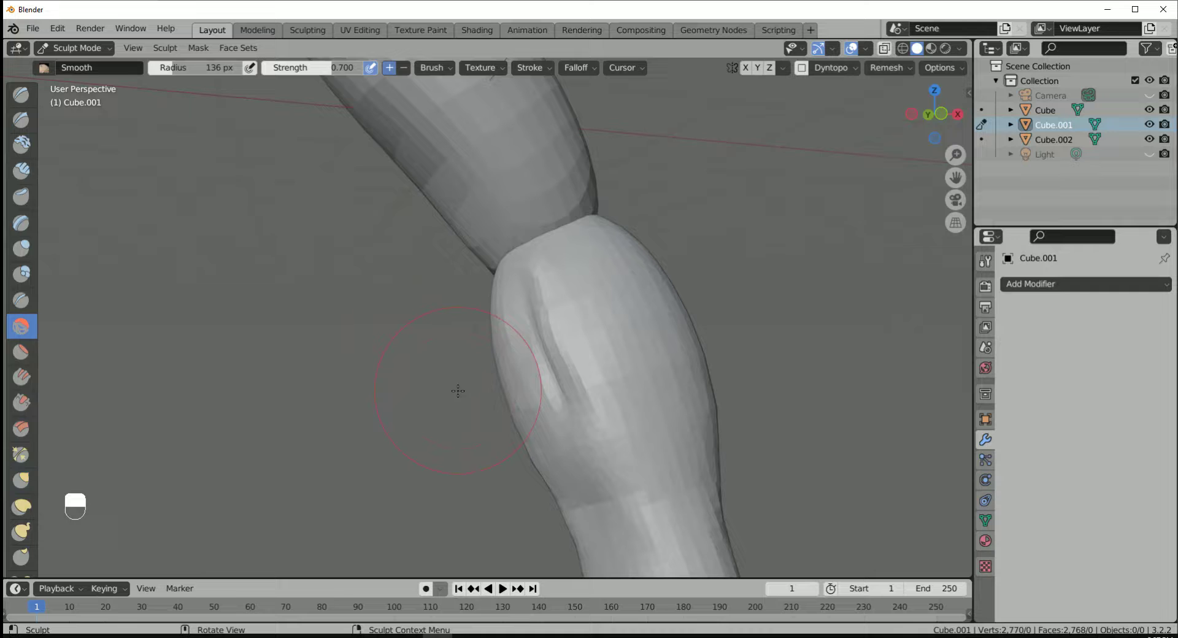
left_click_drag(553, 381, 562, 386)
middle_click_drag(613, 382, 558, 384)
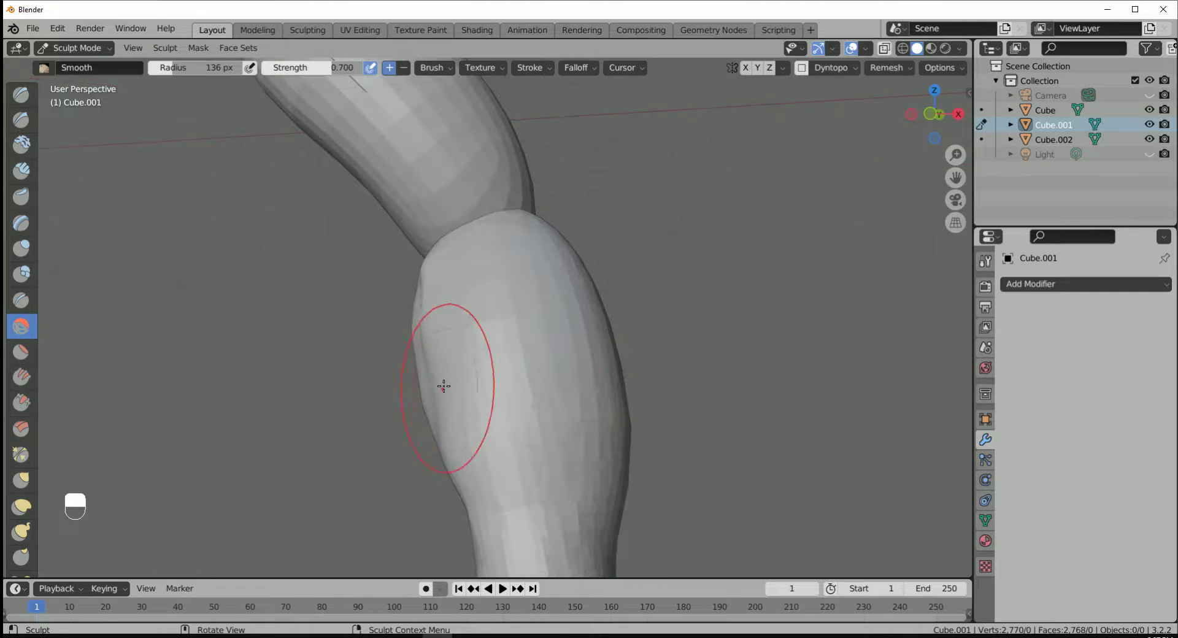
left_click_drag(444, 387, 447, 397)
middle_click_drag(448, 397, 496, 392)
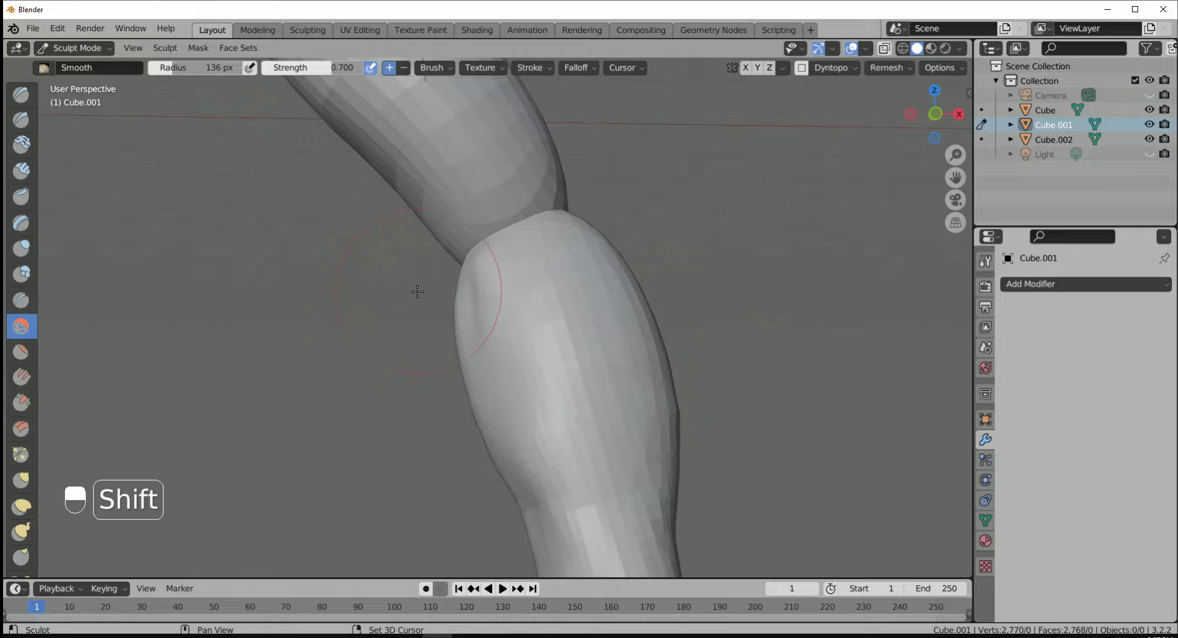
Set the Crease radius to 65 px and carve a sharper groove along the lower segment's inner side up to the middle joint
middle_click_drag(493, 282, 536, 284)
key("shift+c")
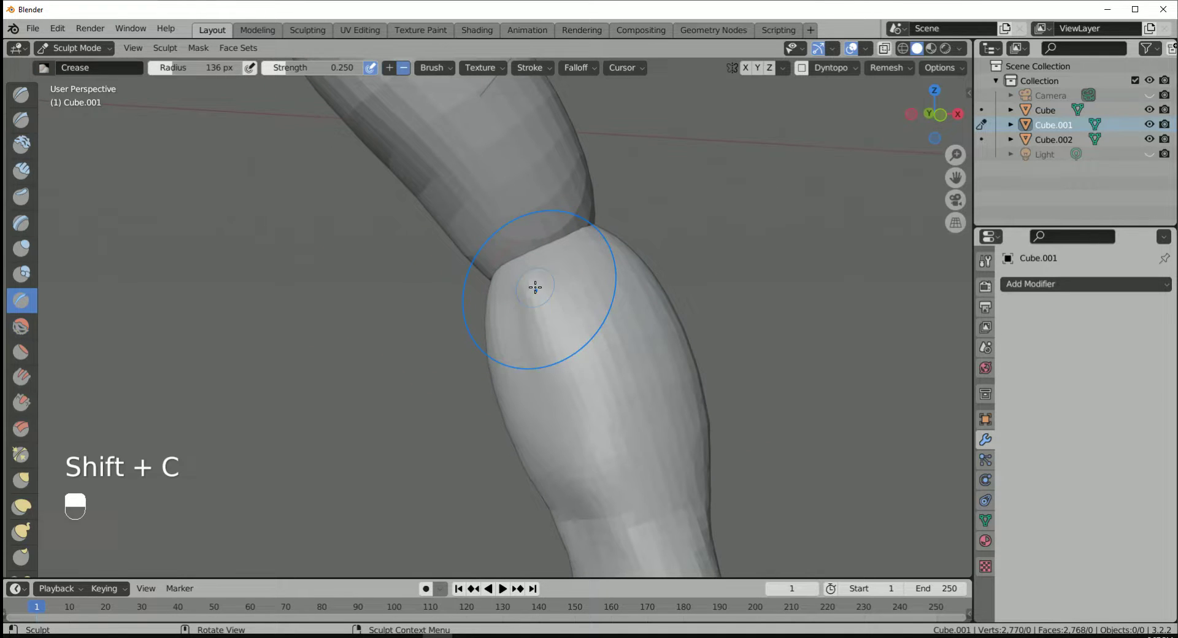
key("f")
left_click(485, 325)
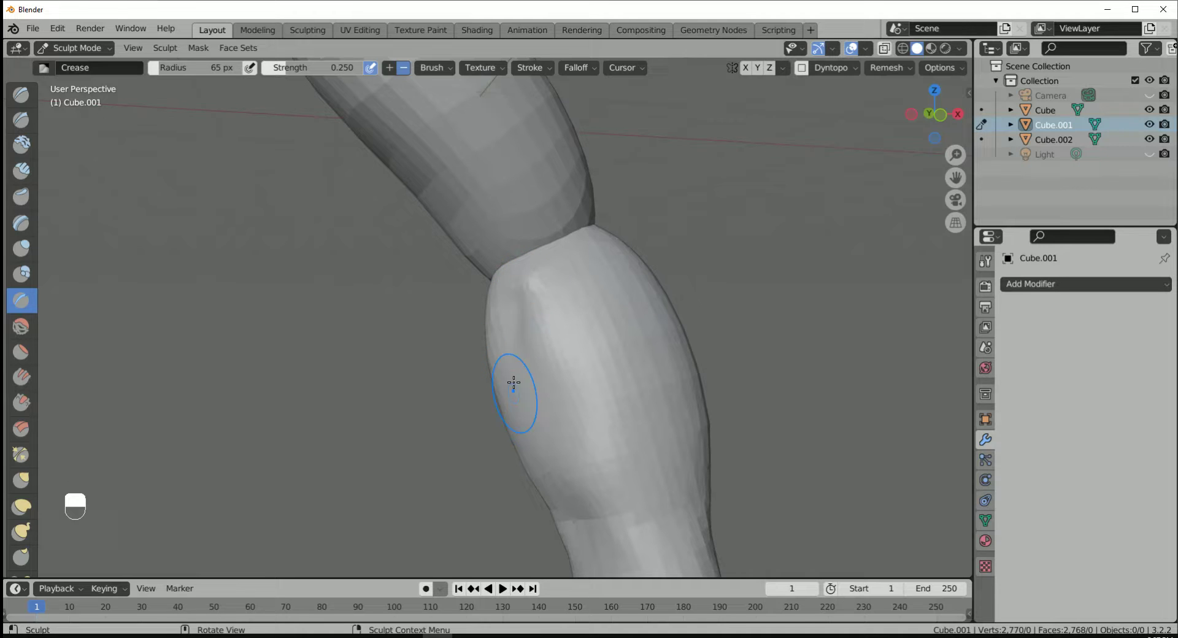
mouse_move(511, 414)
left_mouse_down()
mouse_move(510, 347)
mouse_move(507, 363)
mouse_move(525, 314)
left_mouse_up()
middle_click_drag(544, 436, 576, 440)
middle_click_drag(545, 321, 565, 337, "shift")
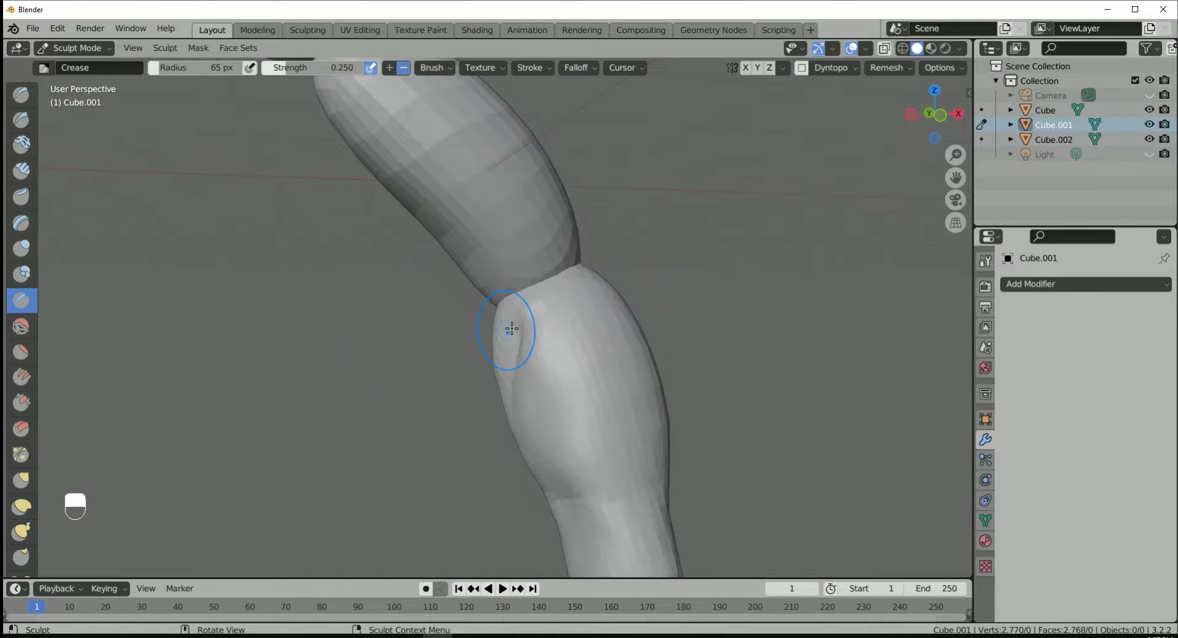
mouse_move(511, 329)
left_mouse_down()
mouse_move(561, 292)
mouse_move(518, 319)
mouse_move(551, 288)
mouse_move(515, 298)
left_mouse_up()
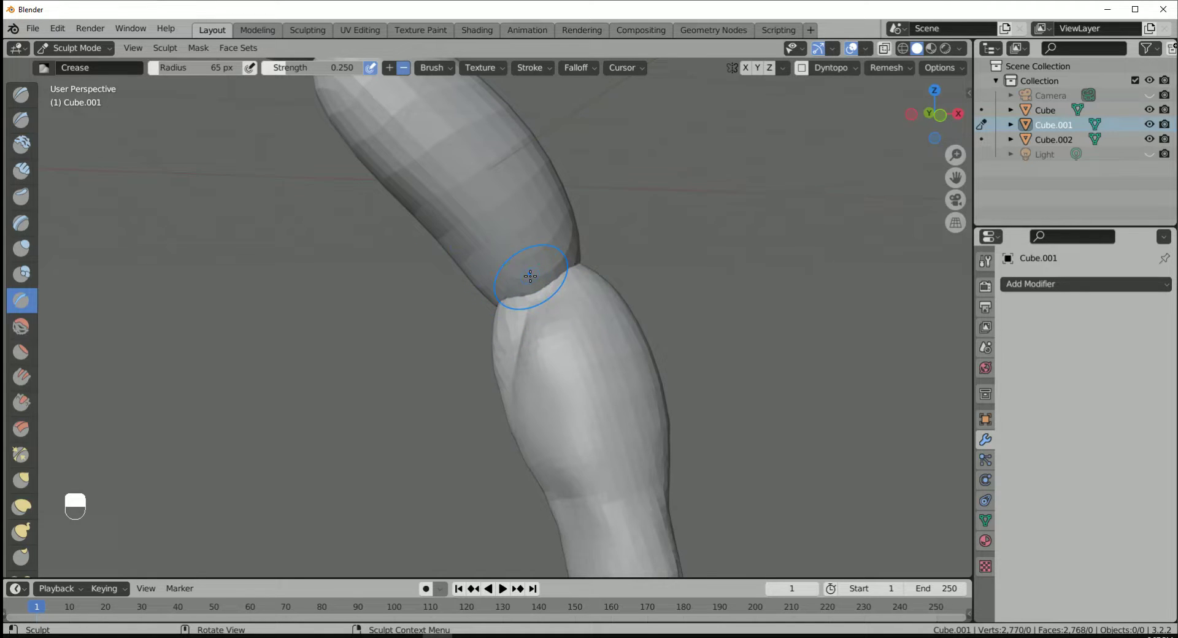
Switch sculpting to the middle segment and remesh it with a 0.1 m voxel size
scroll(530, 276, "down", 2)
key("KP_1")
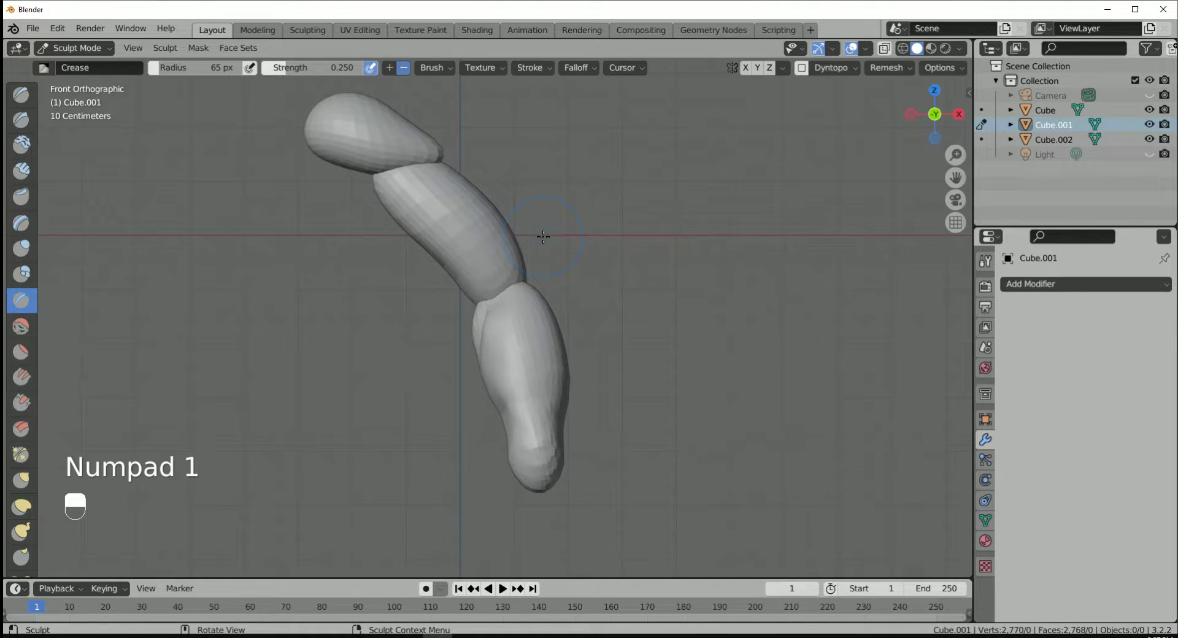
scroll(543, 237, "up", 2)
key("alt+q")
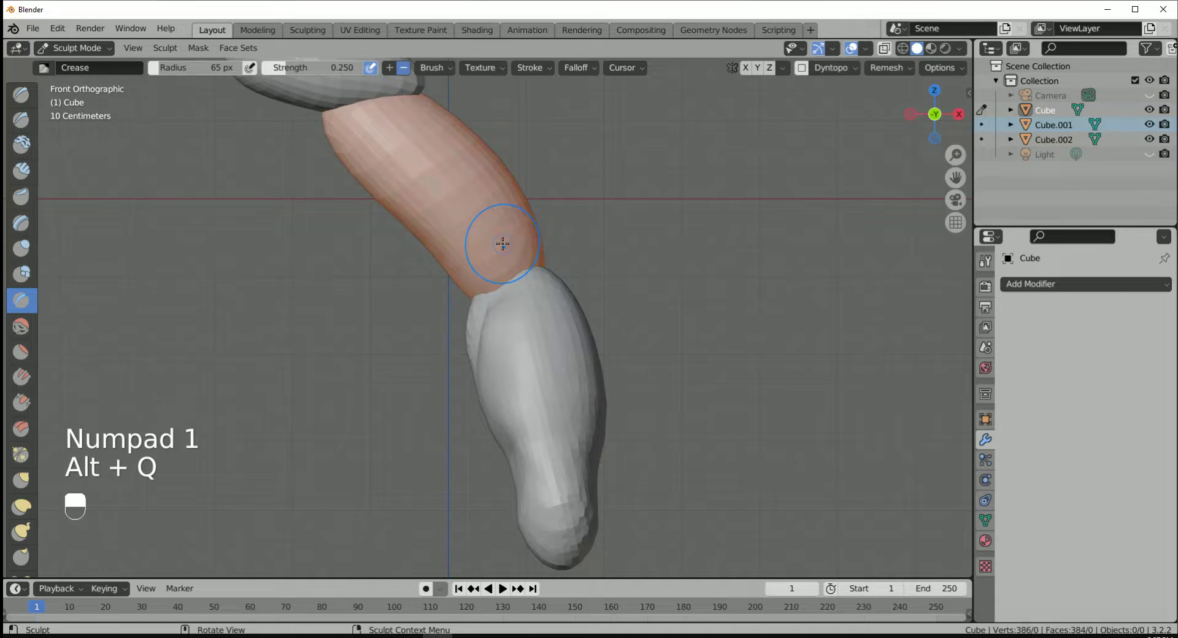
scroll(503, 245, "up", 3)
middle_click_drag(614, 229, 650, 310, "shift")
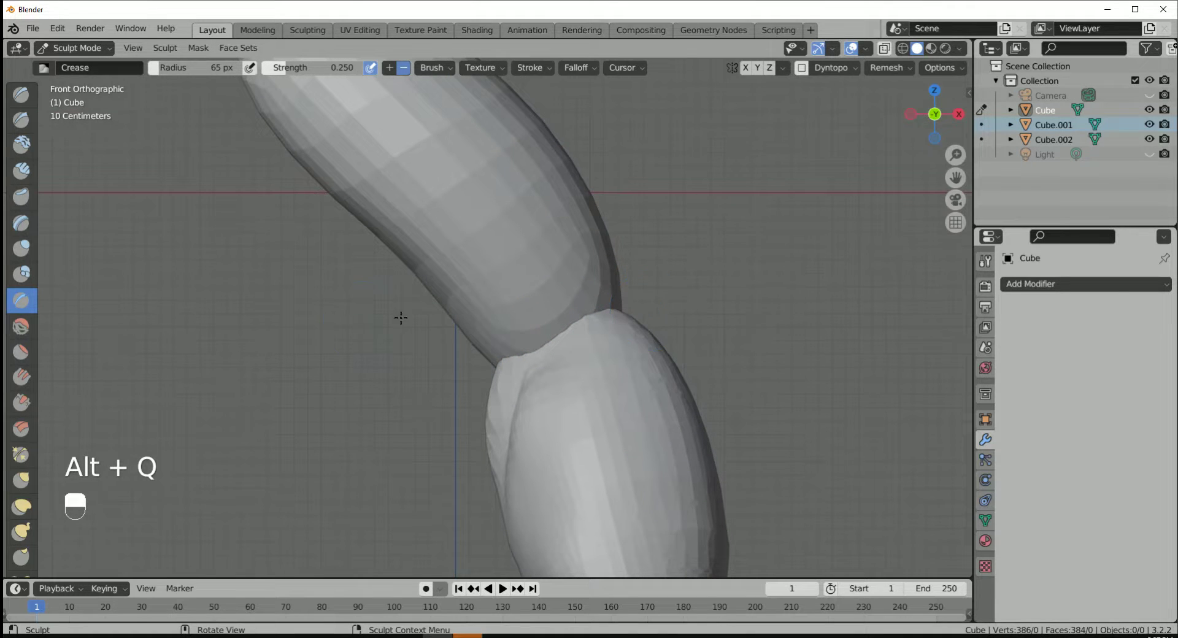
left_click(886, 69)
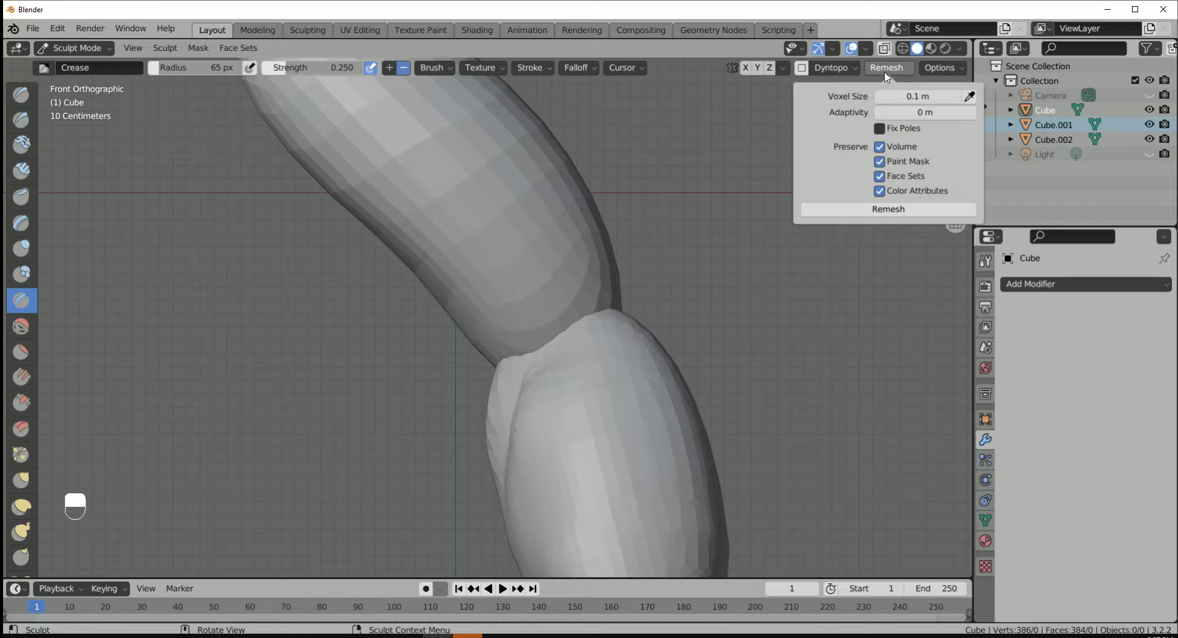
left_click(873, 211)
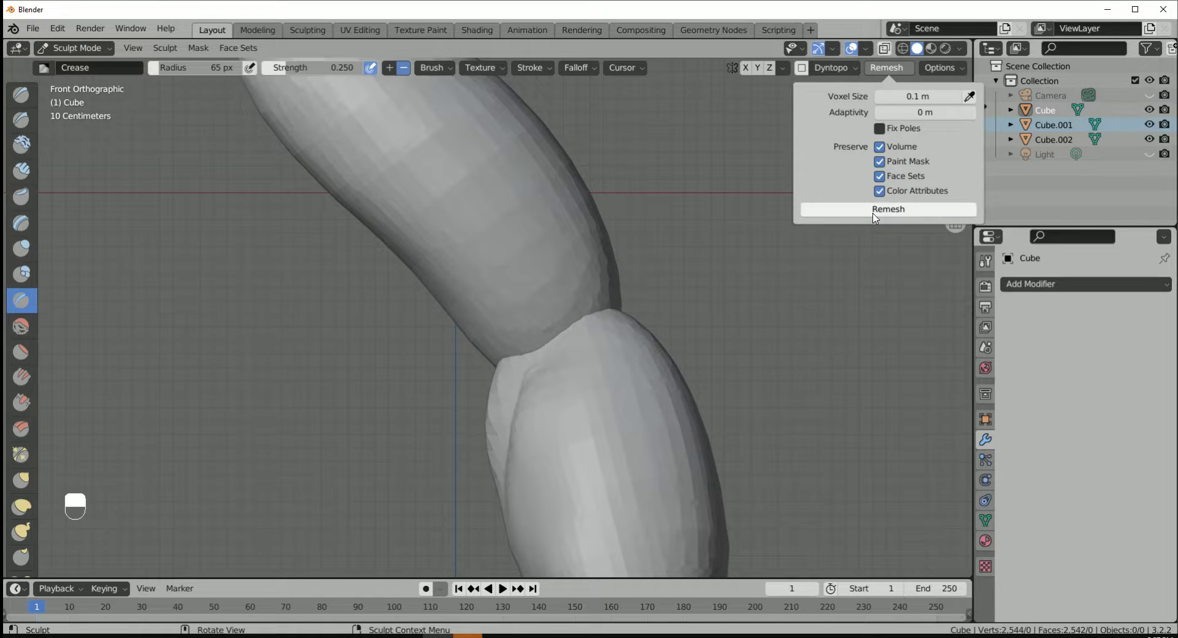
Carve Crease strokes across the middle segment's lower end and down its inner side at 65 px
mouse_move(517, 344)
left_mouse_down()
mouse_move(536, 343)
mouse_move(558, 300)
left_mouse_up()
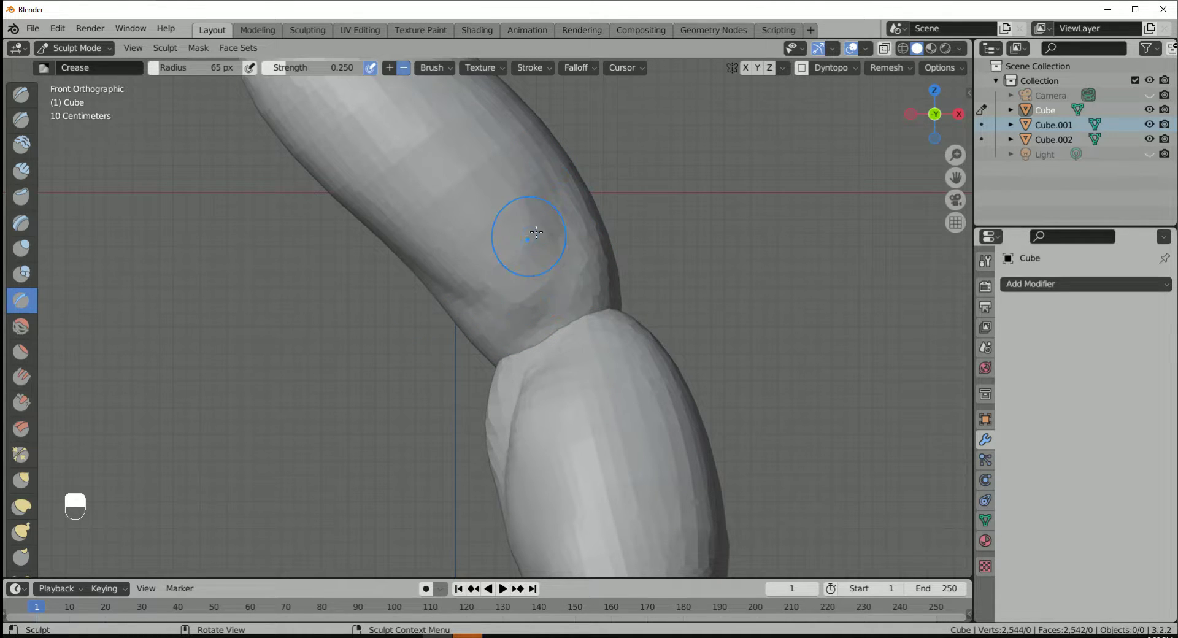
scroll(627, 264, "down", 5)
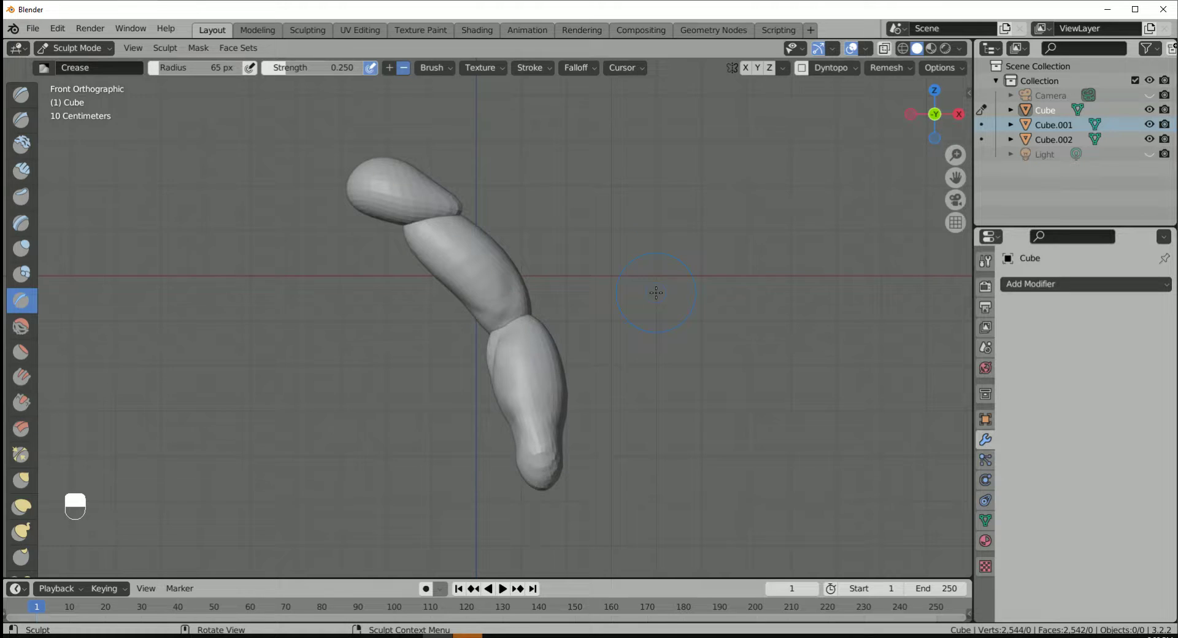
scroll(656, 293, "up", 3)
middle_click_drag(655, 289, 763, 340, "shift")
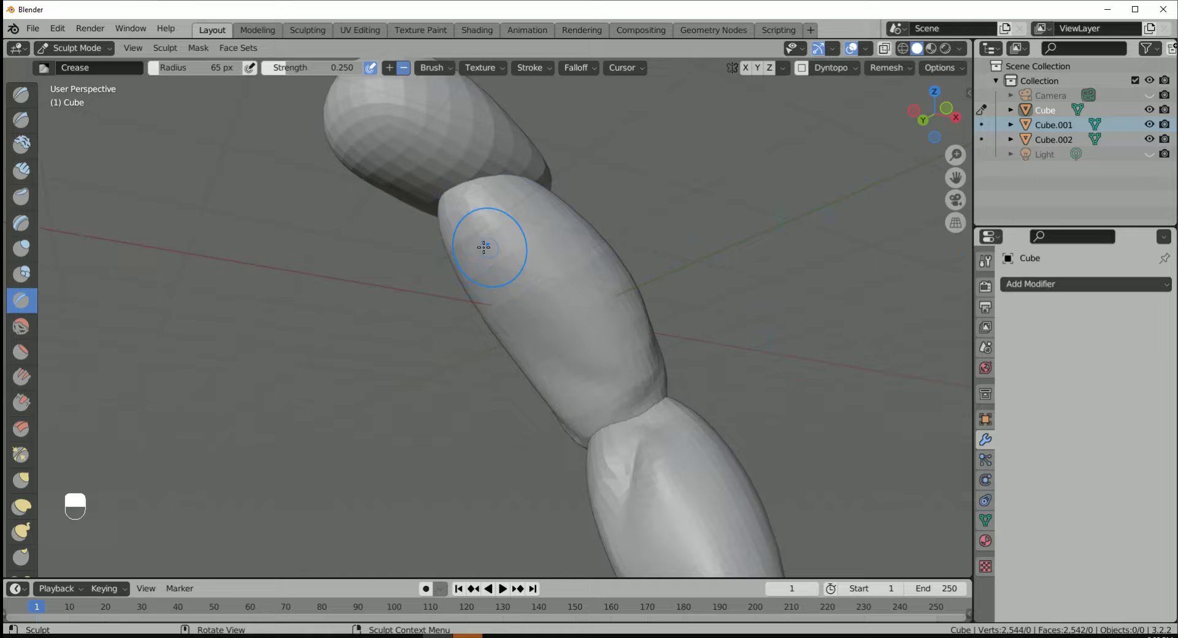
left_click_drag(461, 229, 605, 383)
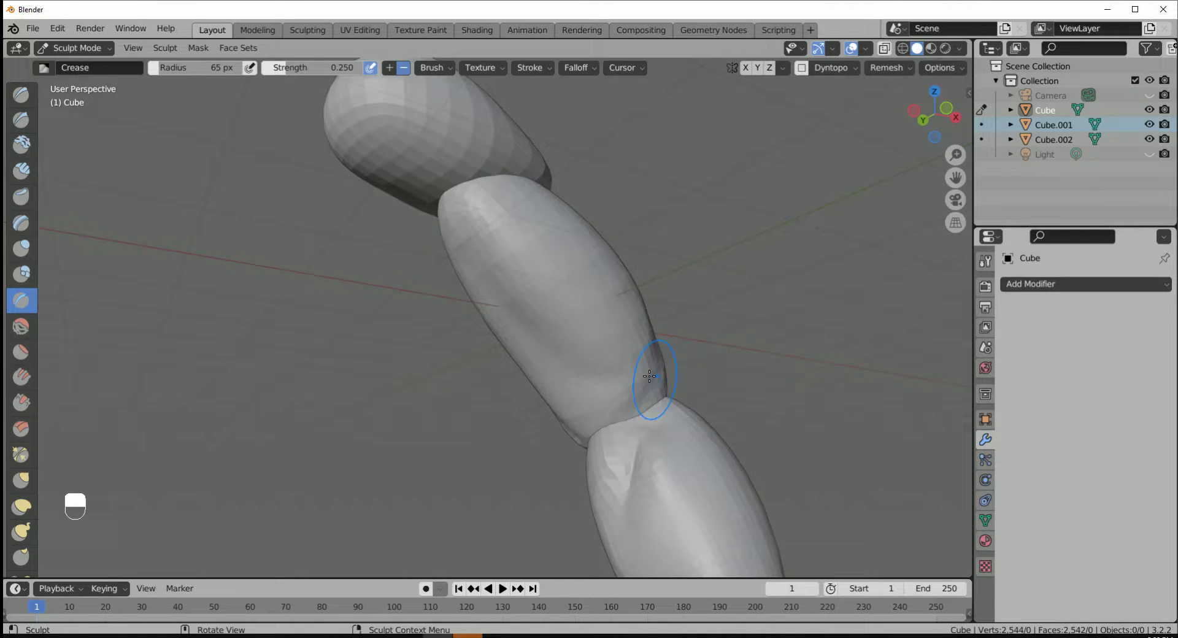
Switch sculpting to the upper segment and remesh it with a 0.1 m voxel size
scroll(640, 356, "down", 3)
middle_click_drag(640, 356, 549, 314)
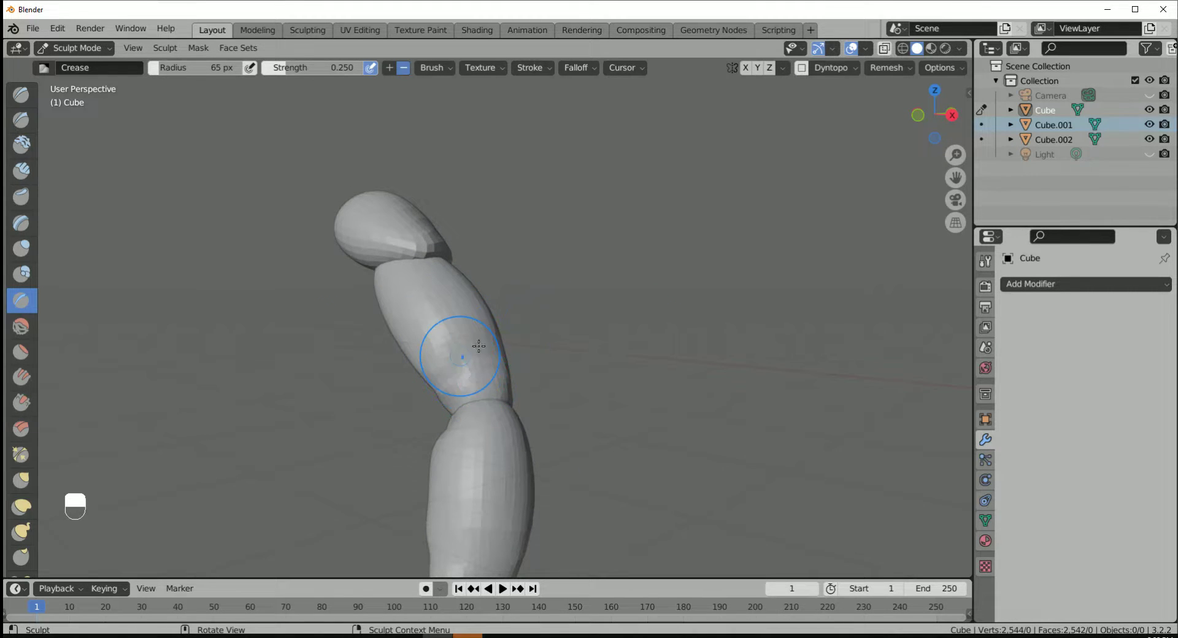
middle_click_drag(478, 346, 655, 345)
key("KP_1")
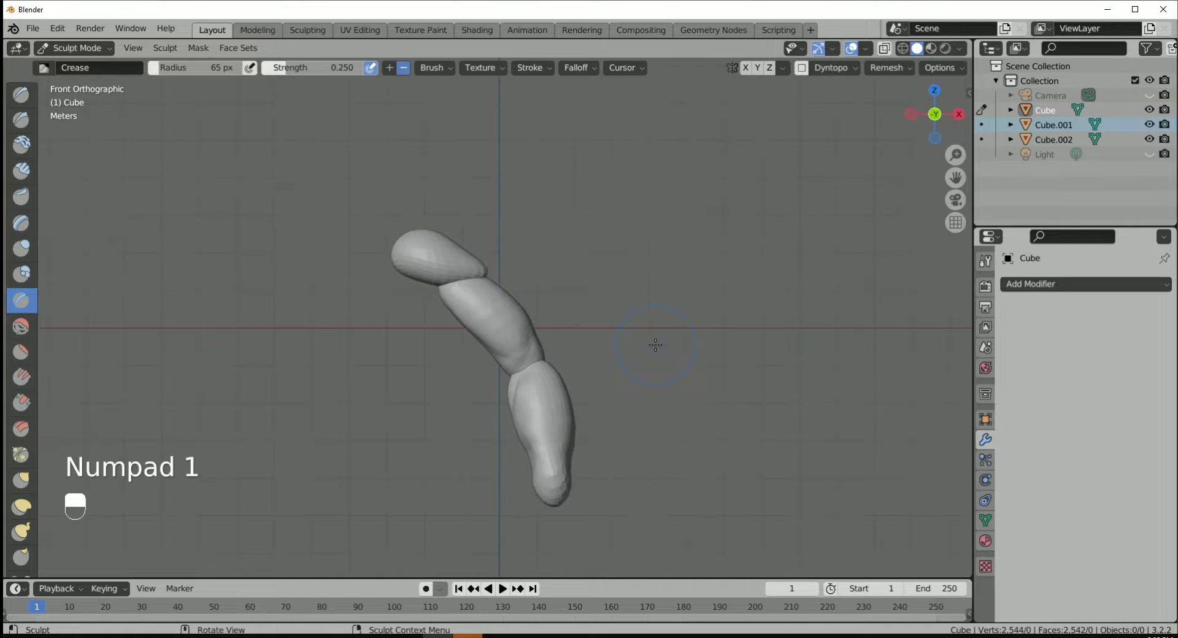
scroll(538, 221, "up", 4)
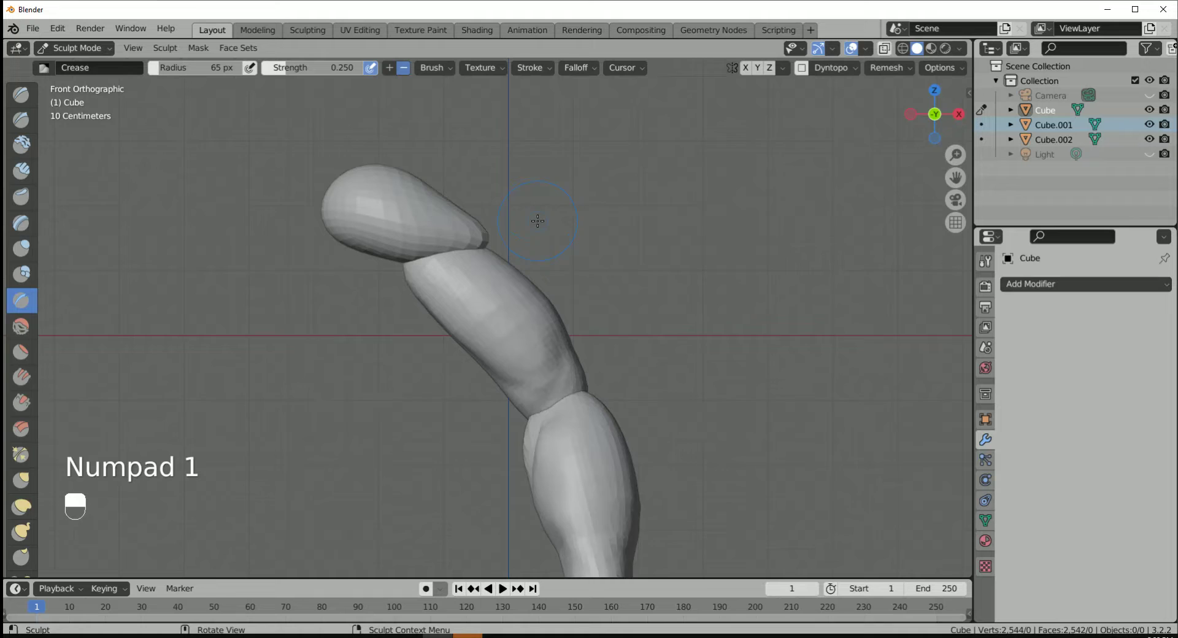
key("alt+q")
left_click(886, 68)
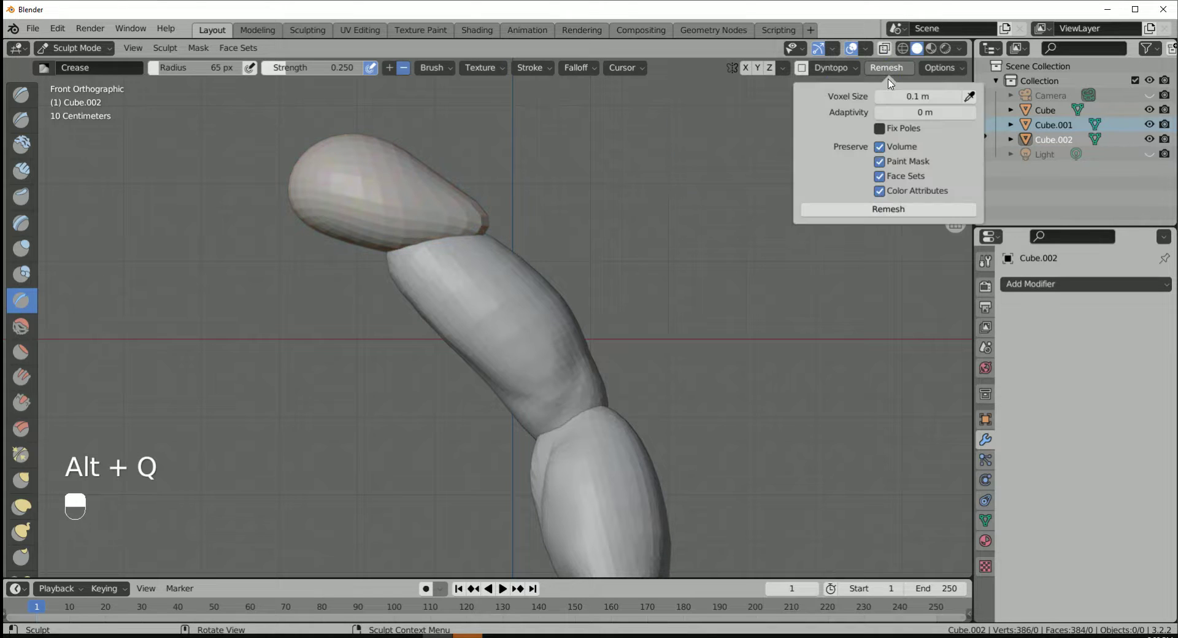
left_click(878, 208)
scroll(552, 191, "up", 2)
middle_click_drag(552, 191, 621, 262, "shift")
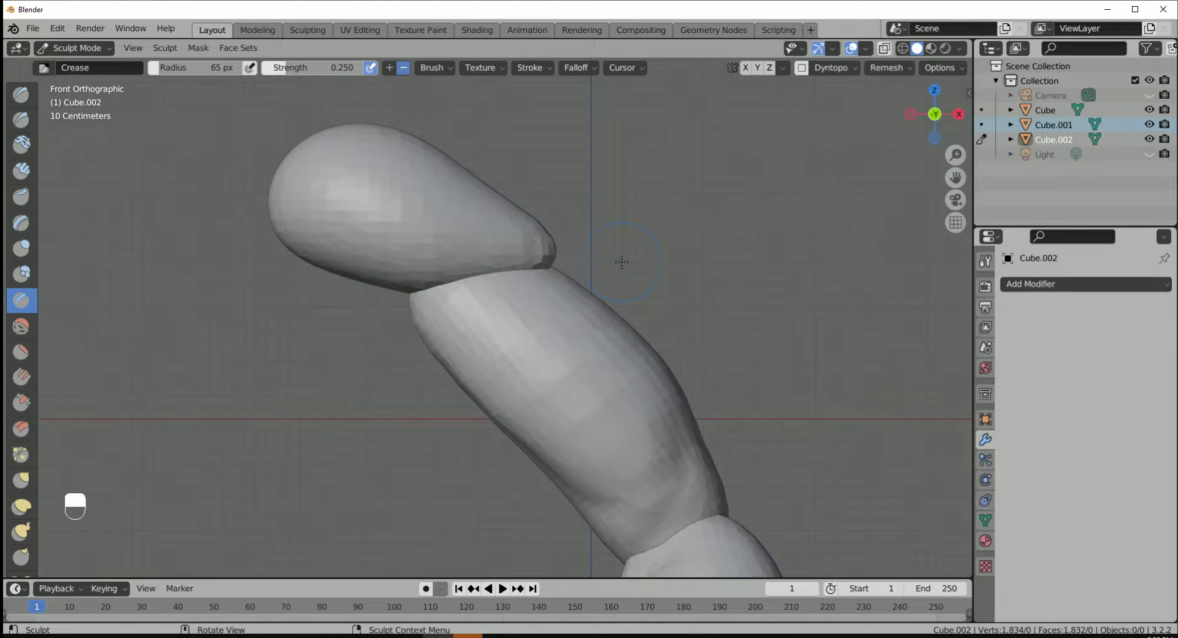
Set the Crease radius to 102 px and undo the last two changes on the upper segment
key("f")
left_click(332, 198)
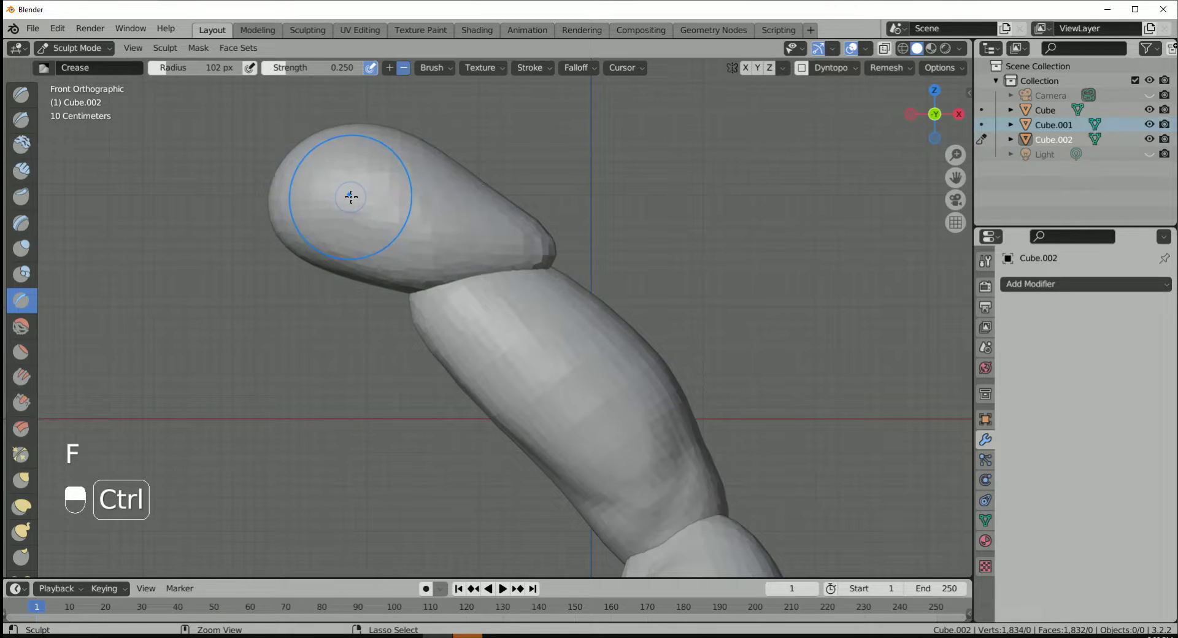
key("ctrl+z")
key("ctrl+z")
Set the Crease radius to 74 px, change its direction to Add and stroke repeatedly along the upper segment's front
key("f")
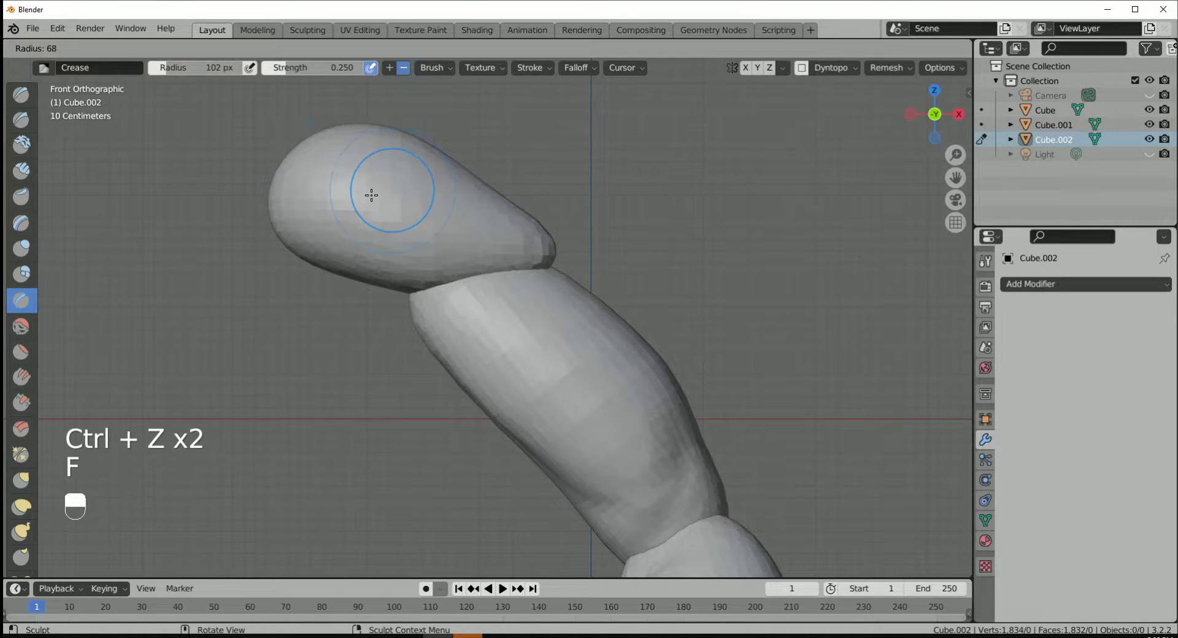
left_click(367, 111)
left_click(390, 69)
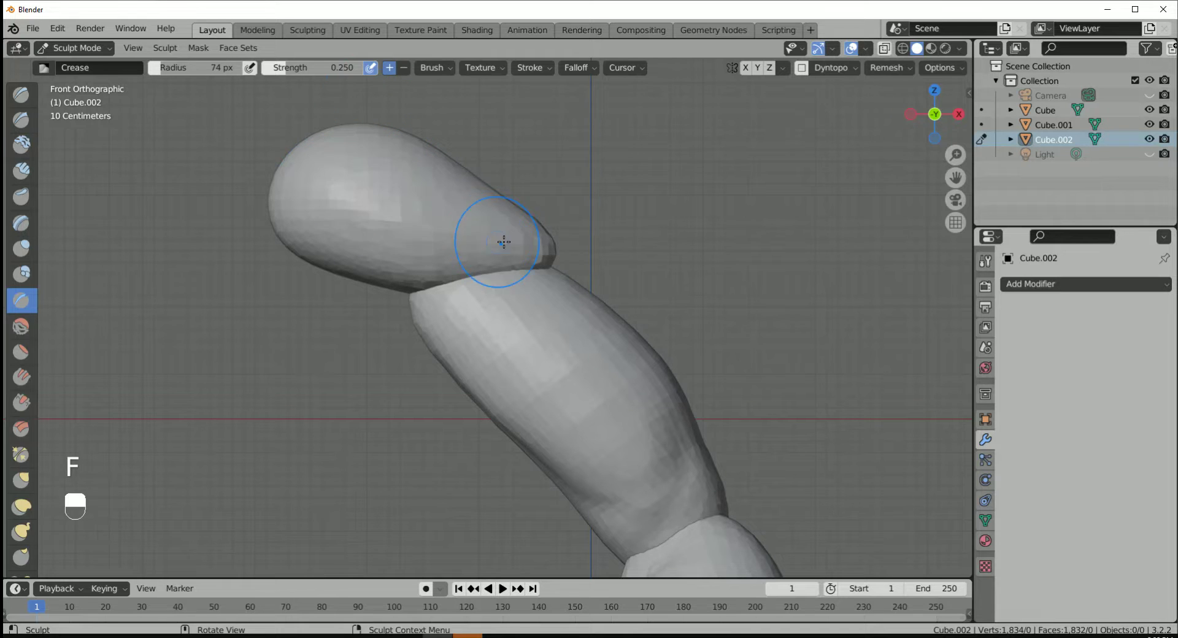
mouse_move(500, 236)
left_mouse_down()
mouse_move(443, 248)
mouse_move(466, 250)
left_mouse_up()
left_click_drag(340, 217, 466, 250)
left_click_drag(338, 217, 466, 251)
Build up the upper segment's lower rim at the joint with Crease strokes from the front and back
mouse_move(443, 222)
middle_mouse_down()
mouse_move(470, 237)
mouse_move(405, 288)
middle_mouse_up()
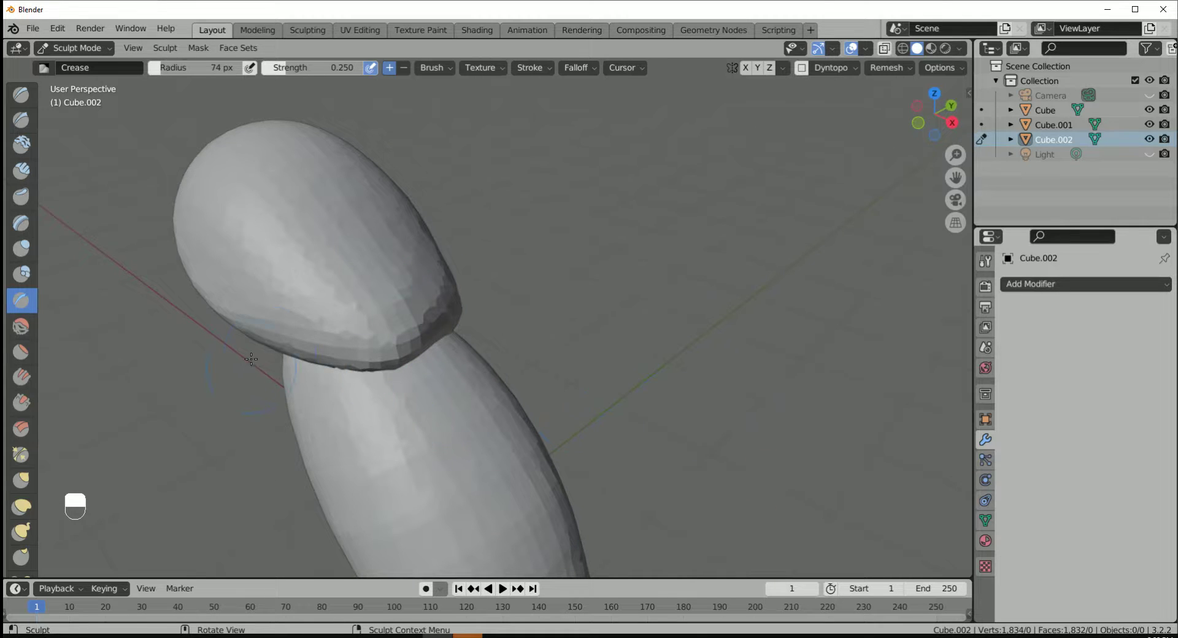
mouse_move(279, 351)
left_mouse_down()
mouse_move(344, 362)
mouse_move(400, 353)
left_mouse_up()
mouse_move(295, 353)
left_mouse_down()
mouse_move(344, 362)
mouse_move(399, 351)
left_mouse_up()
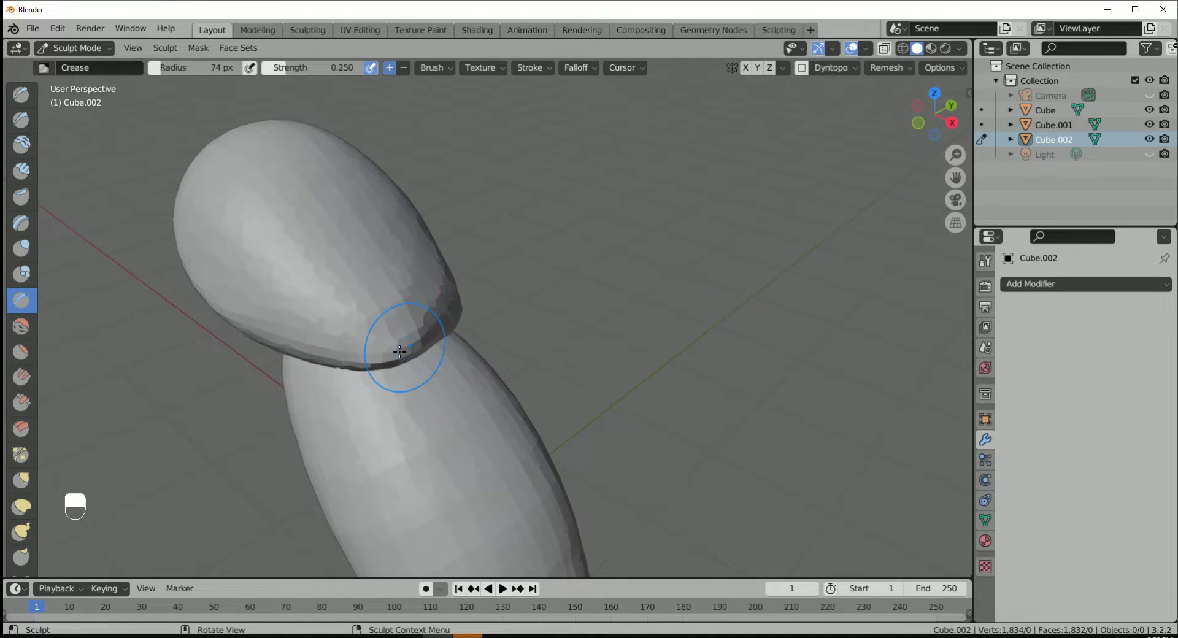
mouse_move(432, 316)
middle_mouse_down()
mouse_move(326, 334)
mouse_move(544, 356)
middle_mouse_up()
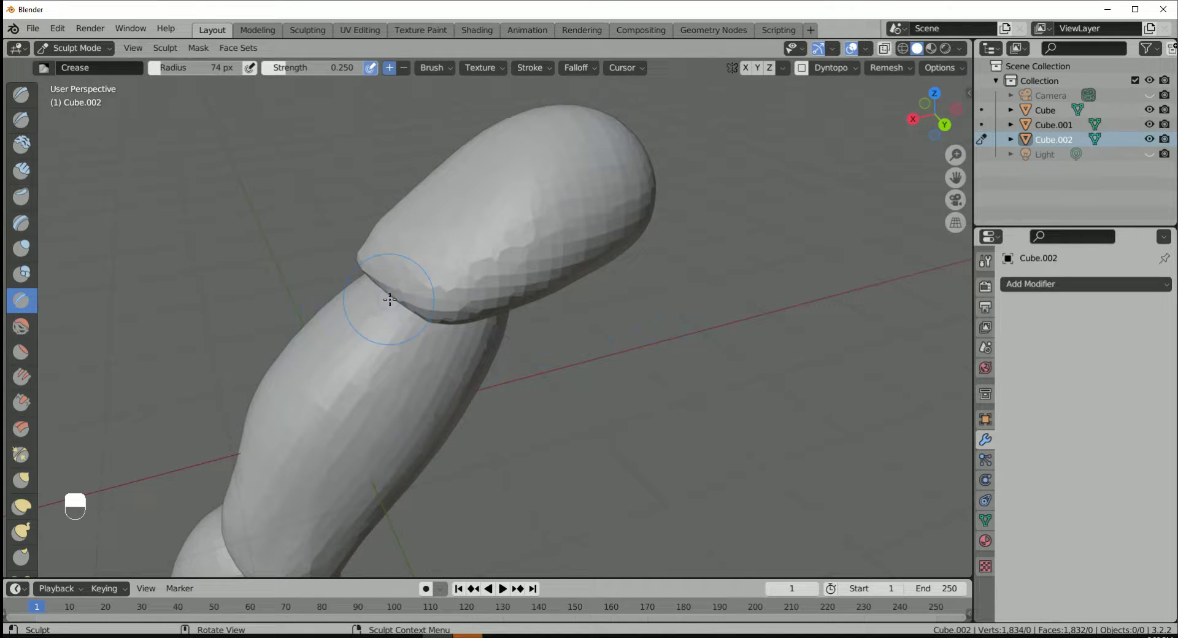
mouse_move(396, 295)
left_mouse_down()
mouse_move(451, 307)
mouse_move(563, 298)
left_mouse_up()
Set the Grab radius to 143 px for reshaping the upper segment's lower rim at the joint
middle_click_drag(596, 281, 549, 295)
key("g")
key("f")
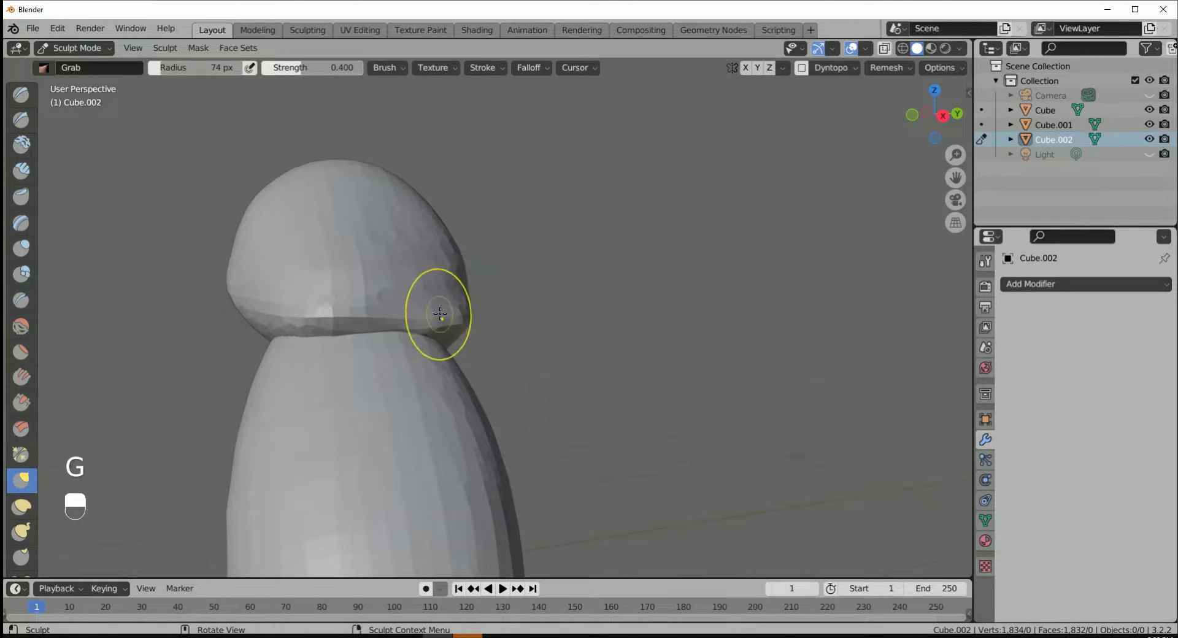
left_click(448, 330)
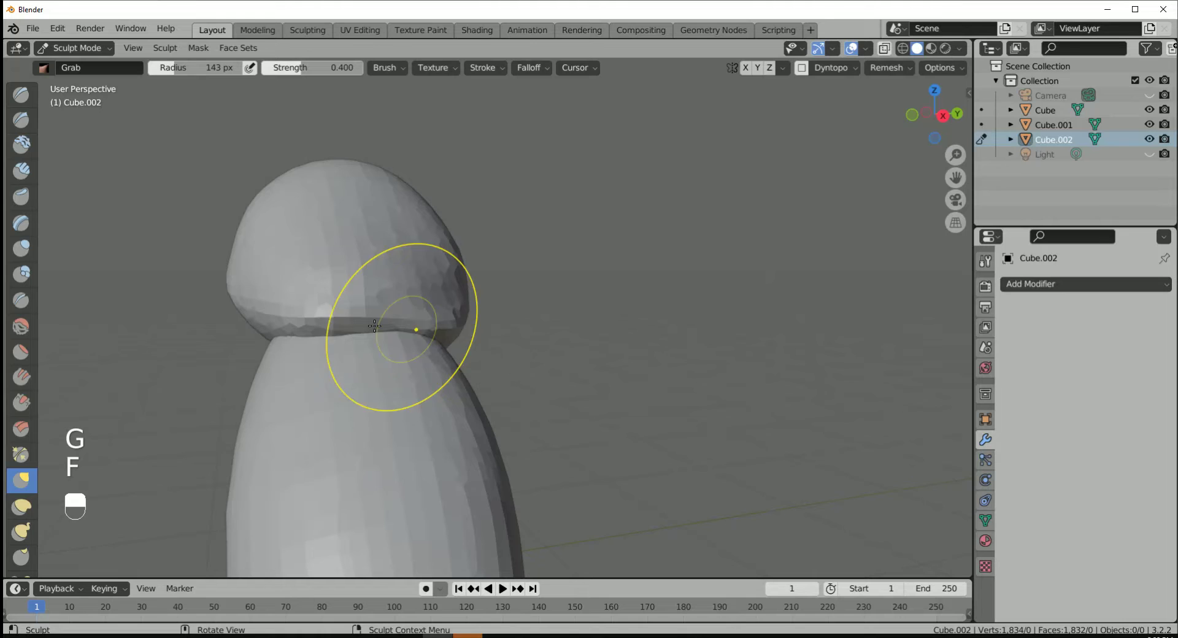
mouse_move(372, 324)
middle_mouse_down()
mouse_move(473, 460)
mouse_move(492, 405)
middle_mouse_up()
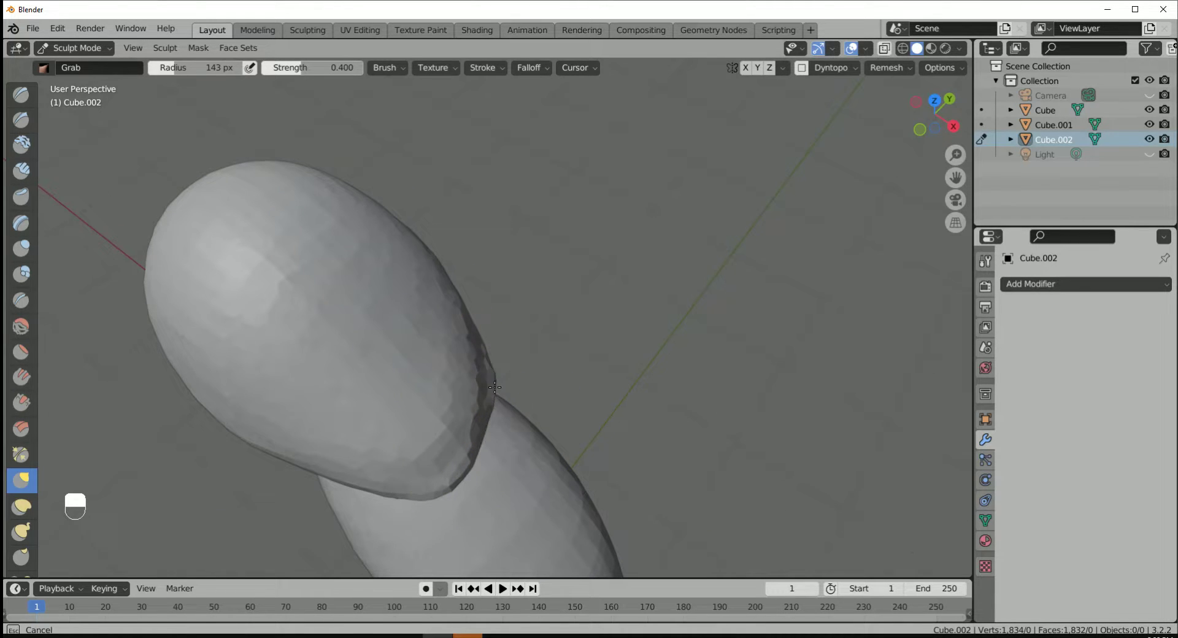
Flatten and smooth the upper segment's rim at the joint, starting from the Flatten/Contrast brush
left_click(27, 348)
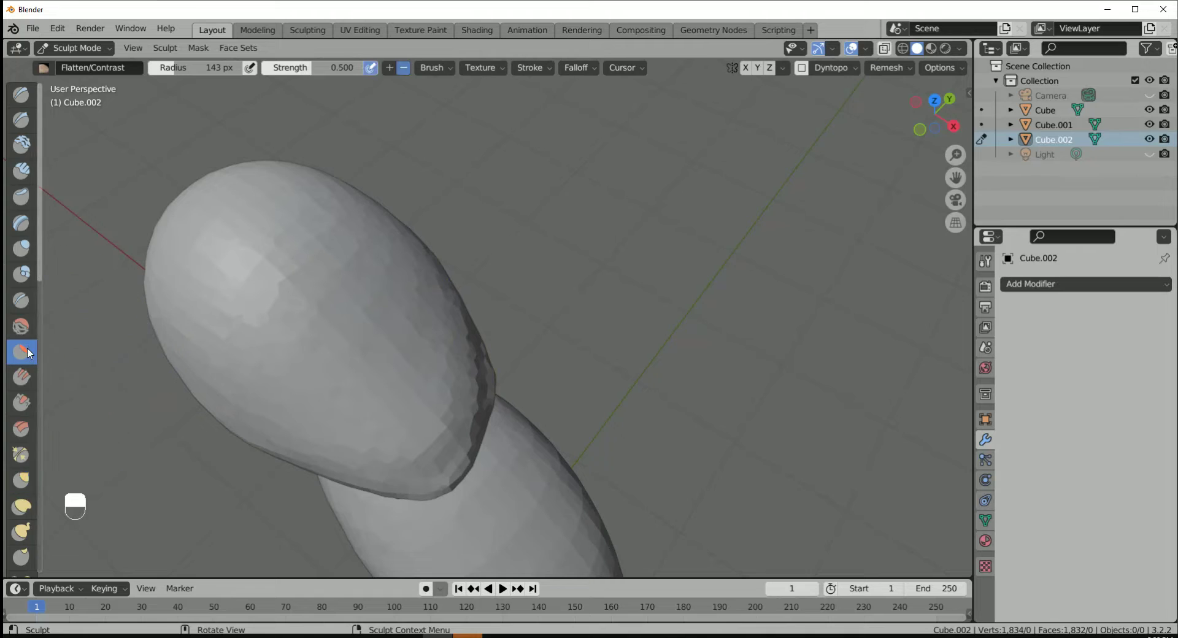
key("shift")
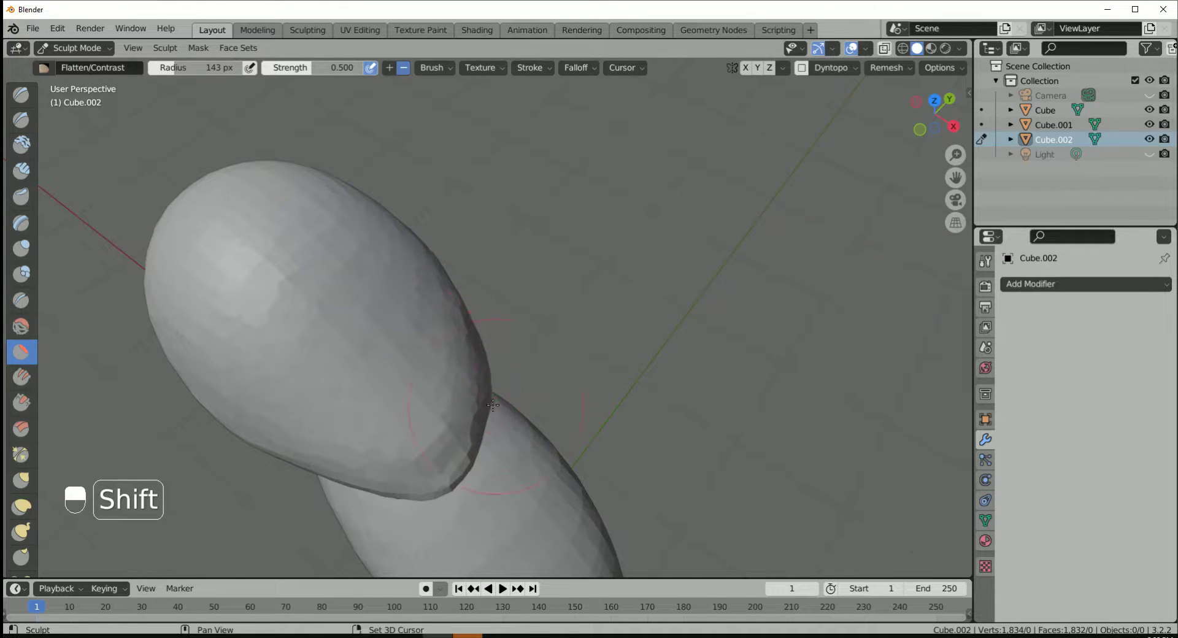
scroll(482, 381, "down", 3)
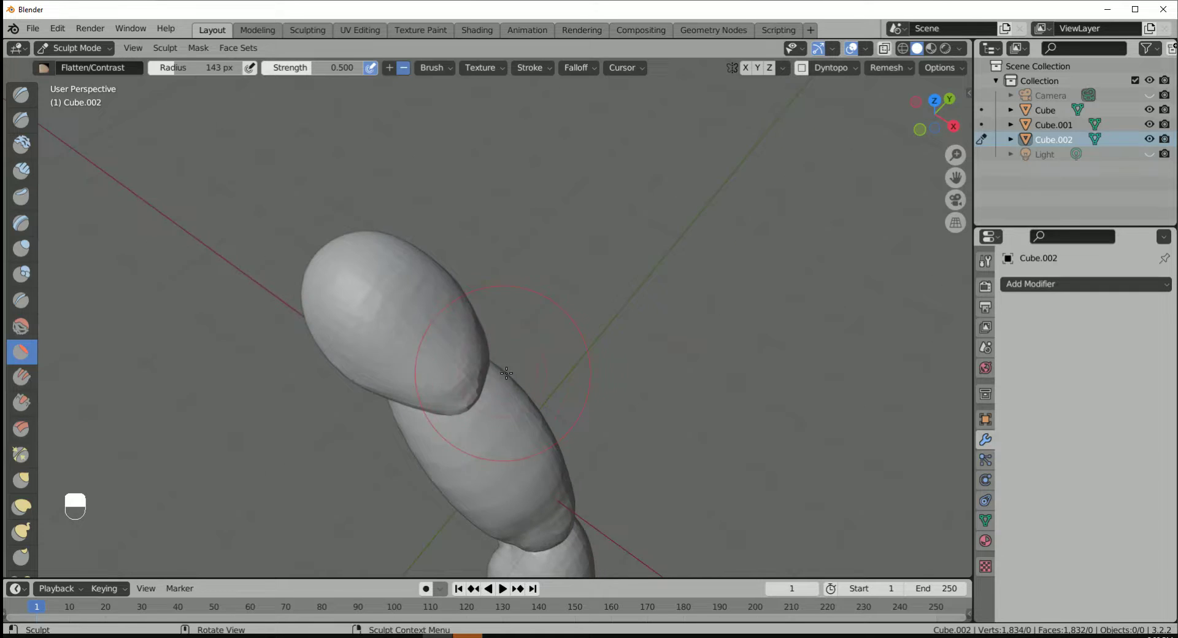
Switch sculpting to the lower segment and build up its top near the joint with Clay Strips at a 63 px radius
middle_click_drag(421, 394, 645, 222)
scroll(620, 292, "down", 2)
scroll(644, 222, "down", 1)
middle_click_drag(644, 222, 343, 344)
scroll(334, 405, "up", 3)
key("alt+q")
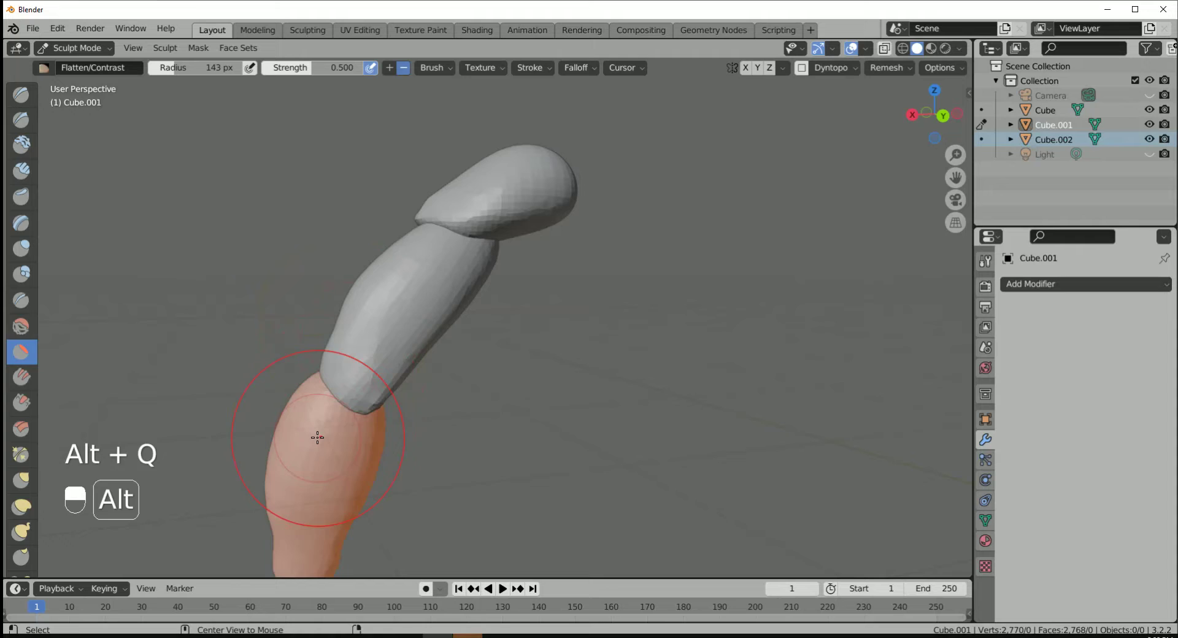
middle_click_drag(350, 426, 368, 405)
scroll(376, 393, "up", 2)
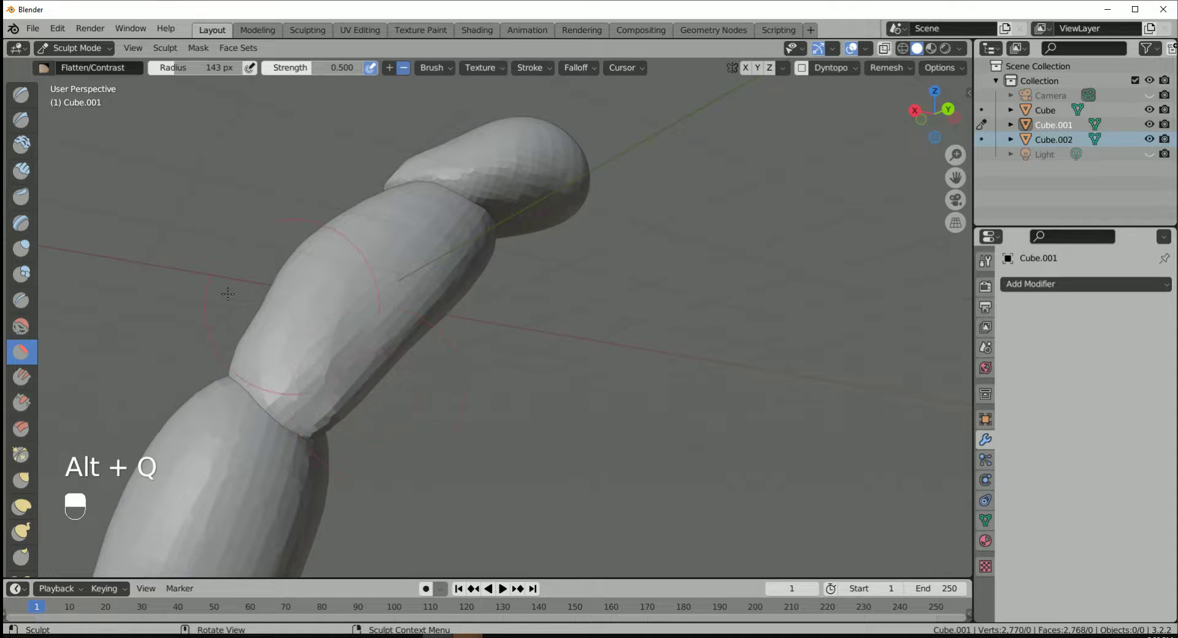
left_click(21, 171)
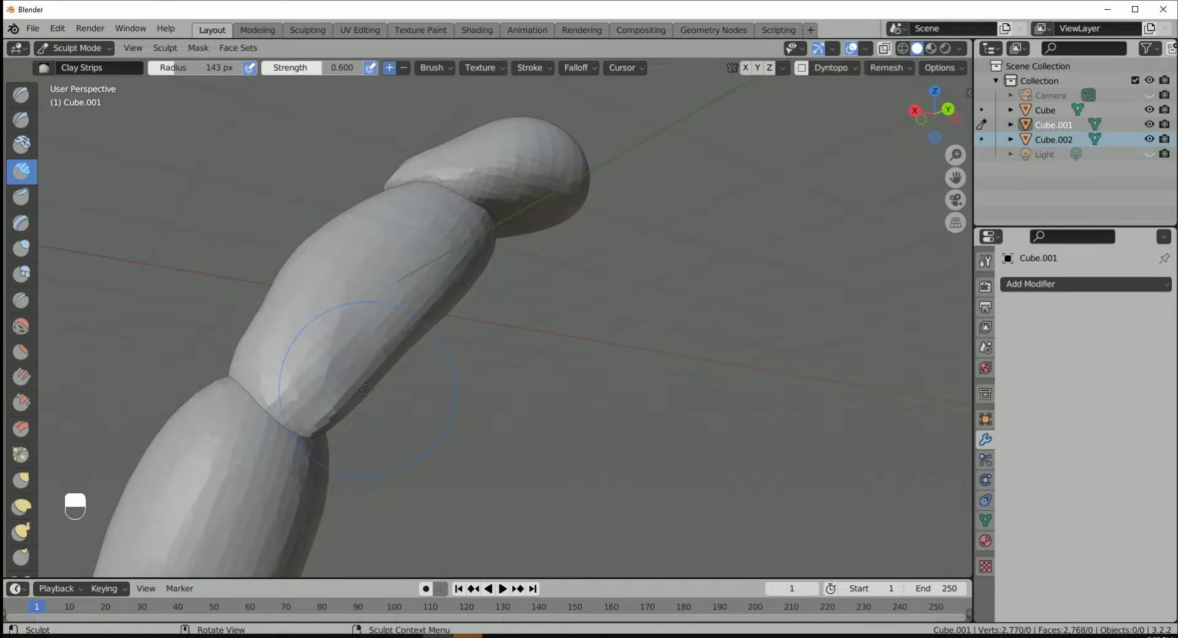
key("f")
left_click(299, 410)
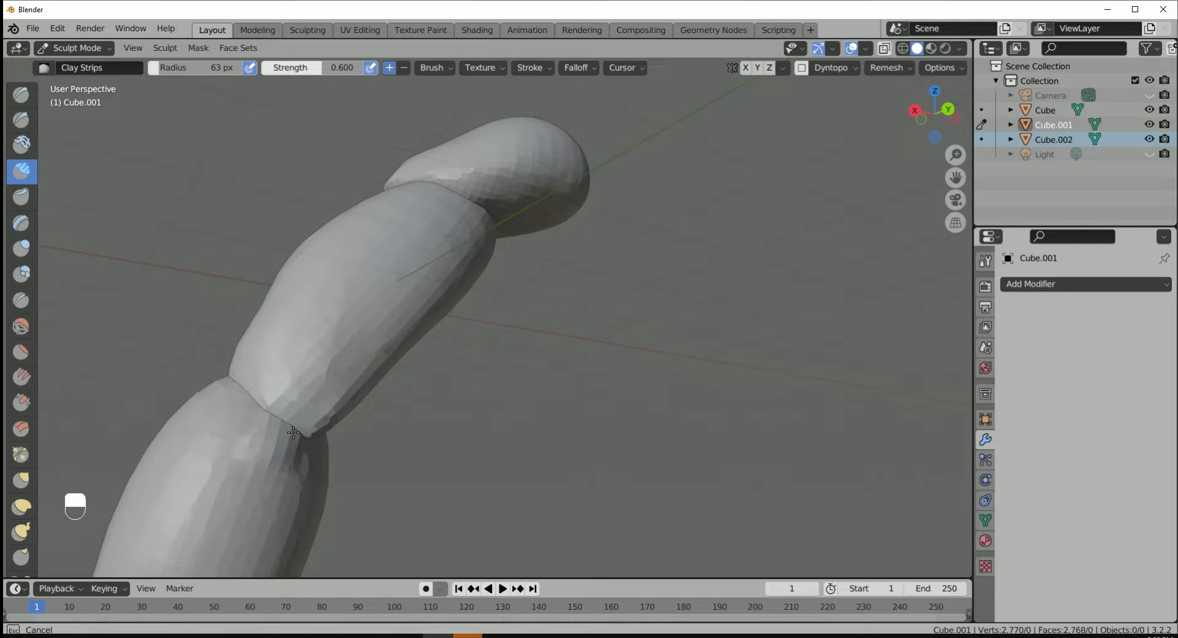
mouse_move(287, 440)
left_mouse_down()
mouse_move(282, 460)
mouse_move(249, 456)
left_mouse_up()
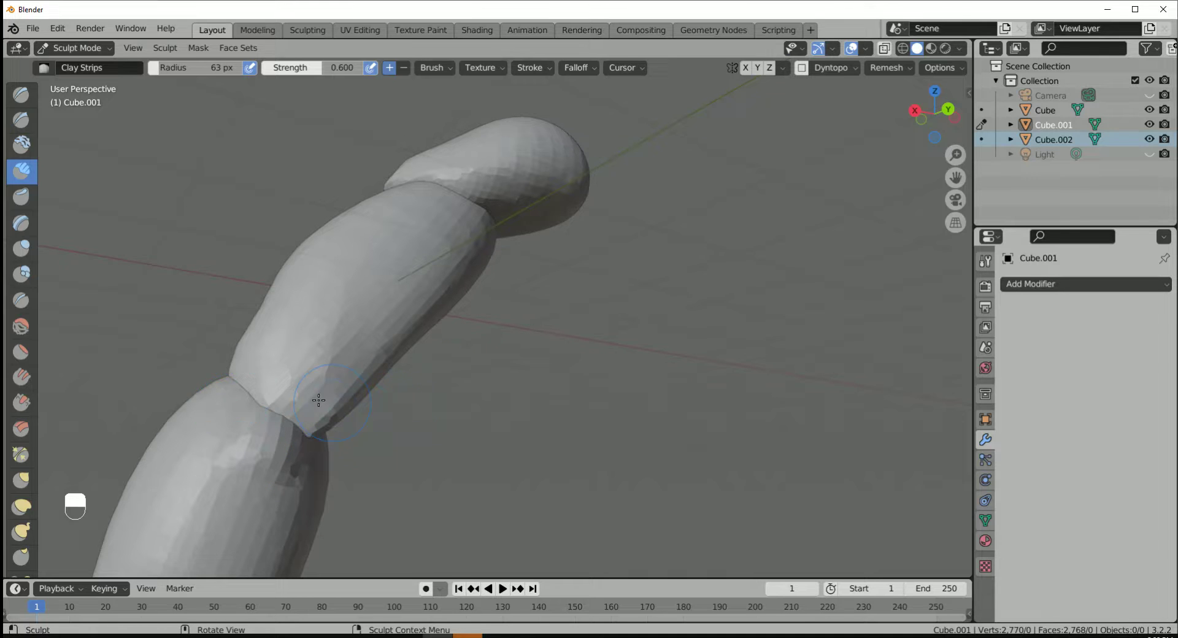
Set the Flatten/Contrast radius to 120 px and even out the added clay at the lower segment's top
left_click(21, 353)
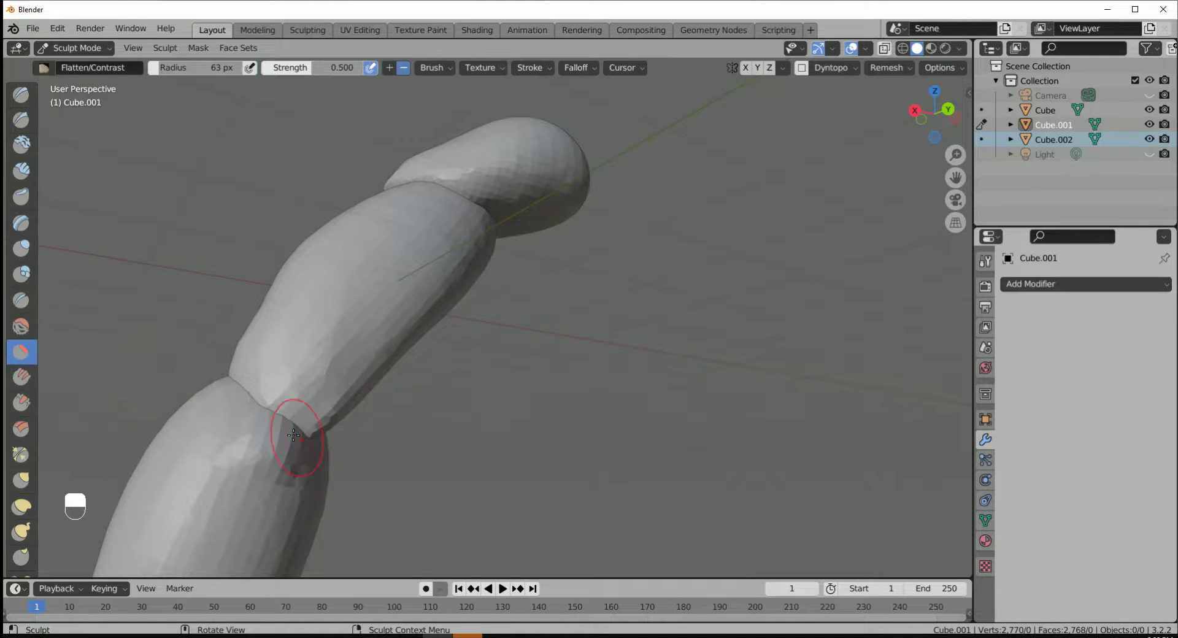
key("f")
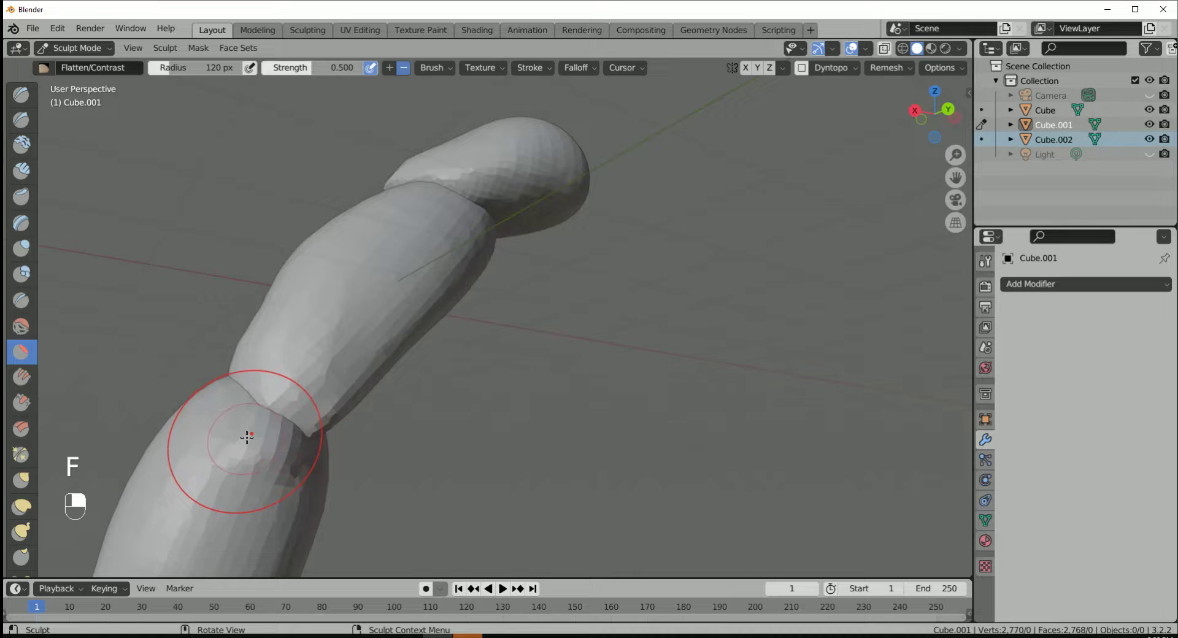
left_click(242, 435)
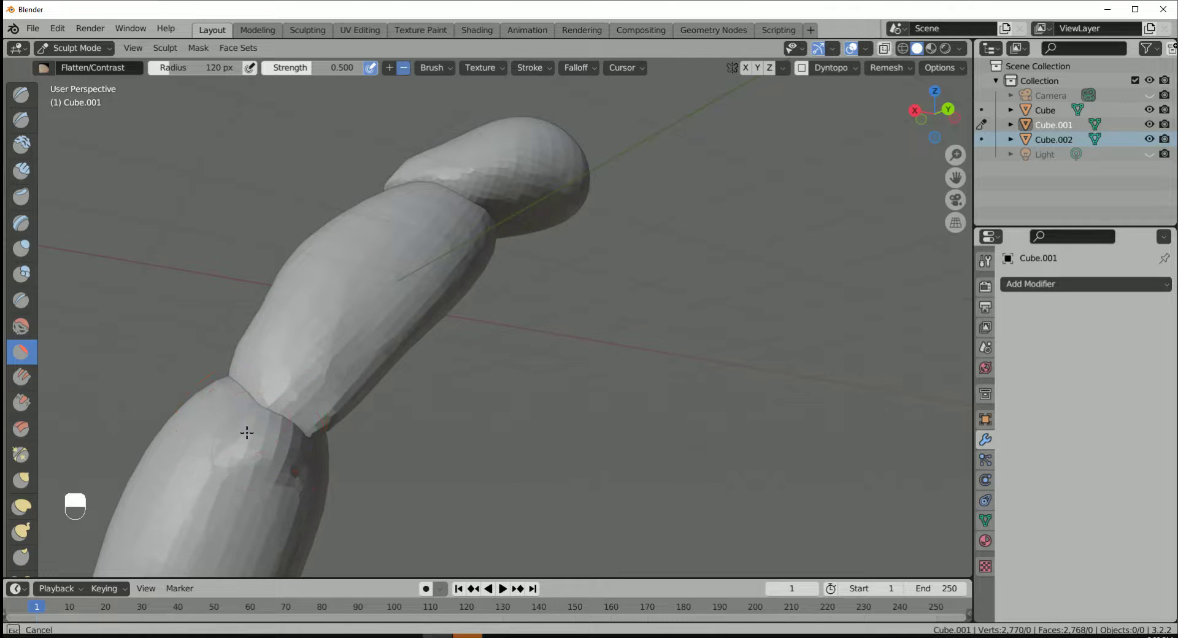
mouse_move(304, 471)
left_mouse_down()
mouse_move(276, 439)
mouse_move(285, 478)
mouse_move(244, 433)
left_mouse_up()
left_click_drag(256, 474, 259, 423)
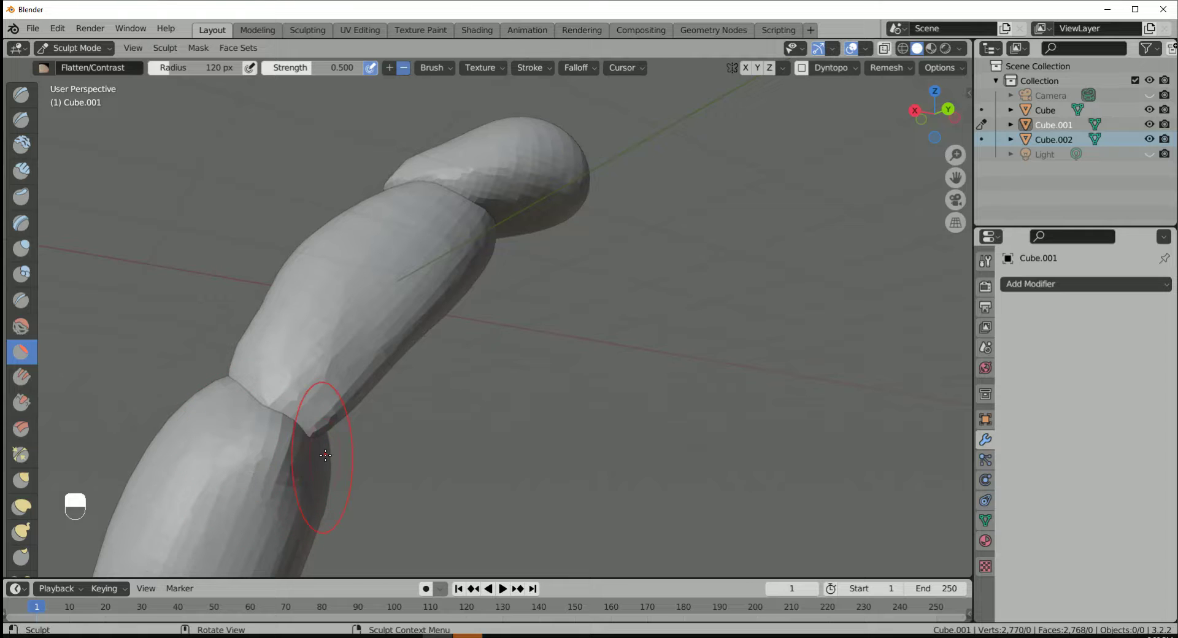
Switch sculpting to the middle segment and reshape its inner side up to the upper joint with Grab in front view
mouse_move(325, 455)
middle_mouse_down()
mouse_move(471, 432)
mouse_move(426, 415)
mouse_move(311, 415)
mouse_move(455, 407)
mouse_move(445, 358)
mouse_move(599, 386)
mouse_move(697, 389)
middle_mouse_up()
key("KP_1")
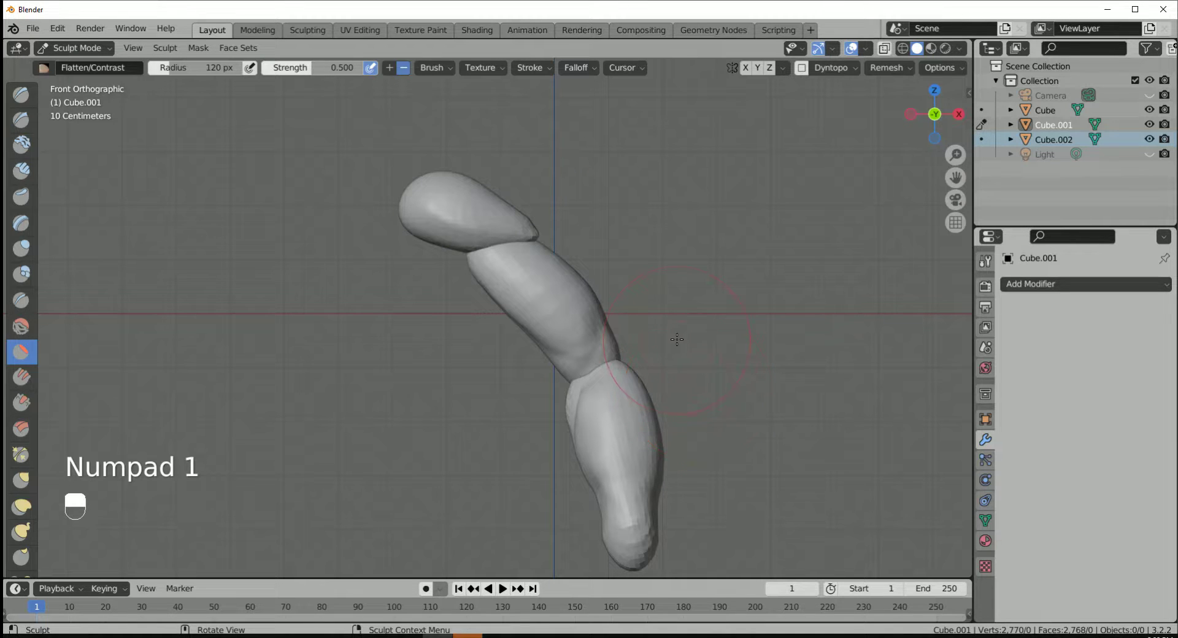
key("g")
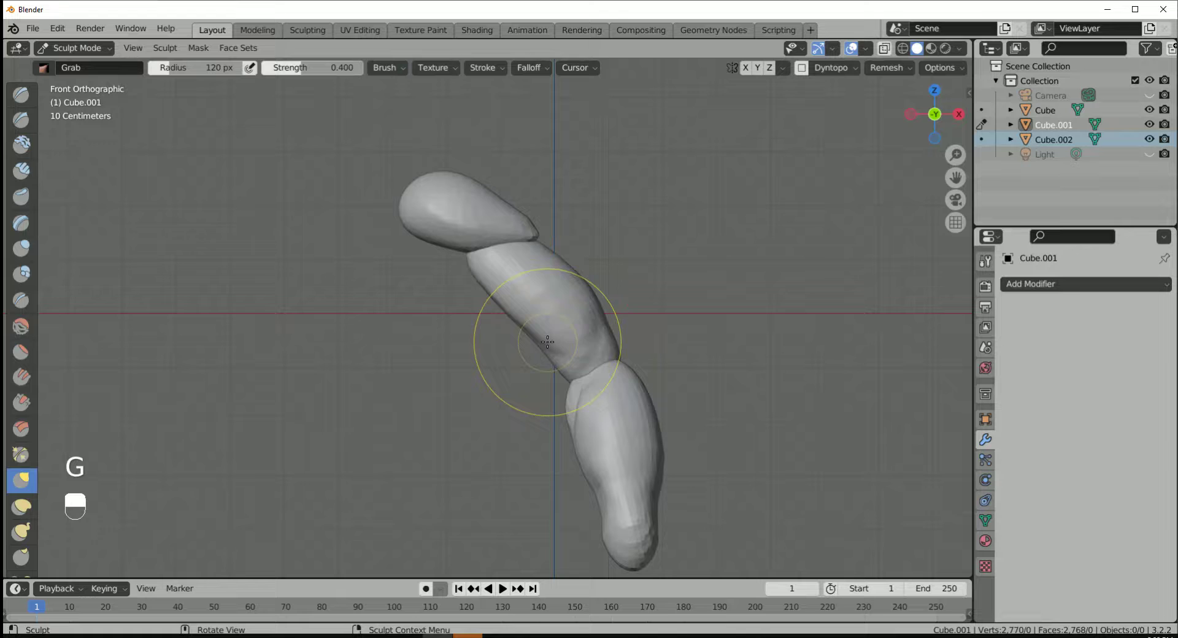
key("alt+q")
mouse_move(543, 349)
left_mouse_down()
mouse_move(554, 340)
mouse_move(500, 307)
mouse_move(470, 252)
left_mouse_up()
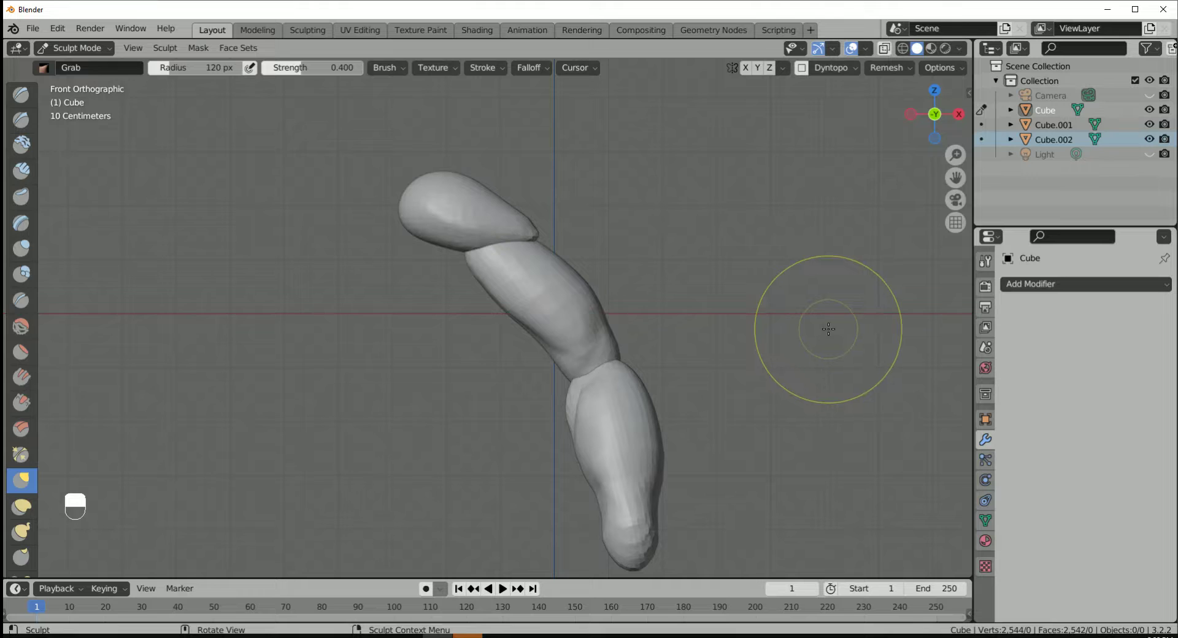
scroll(829, 329, "down", 1)
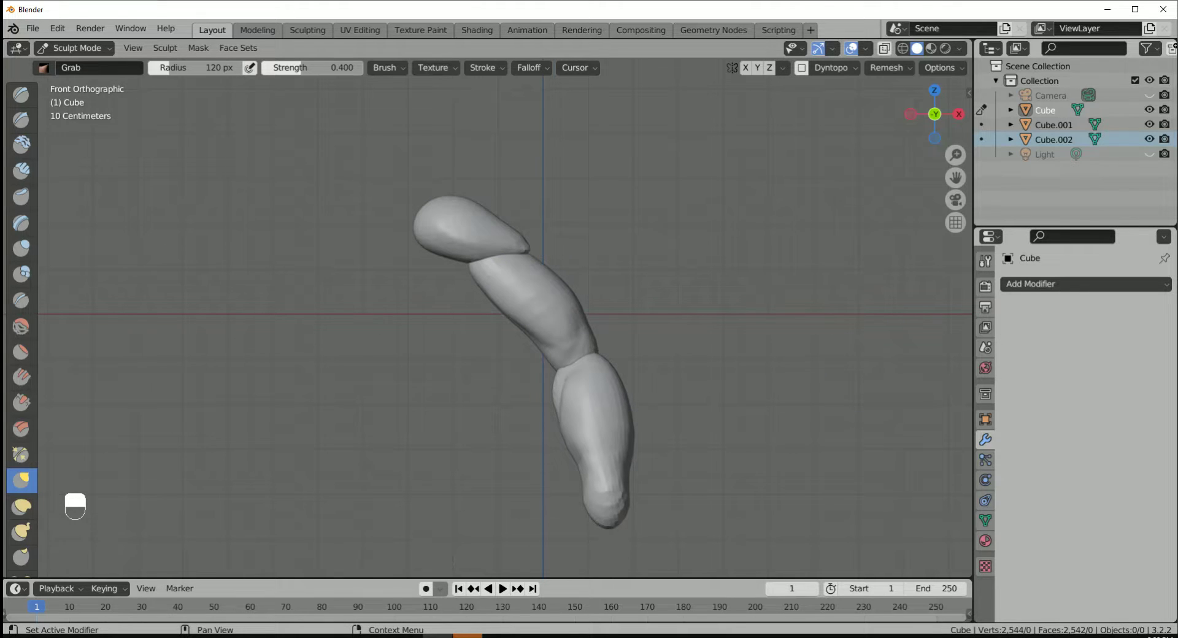